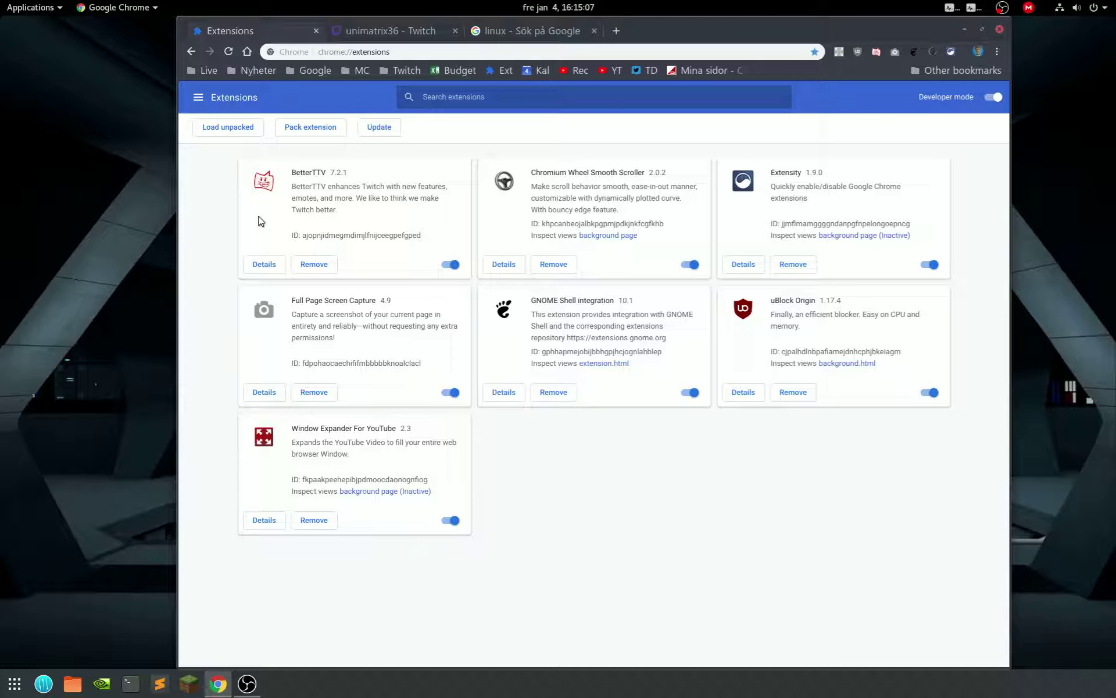
Open the BetterTTV settings from the chat settings of the Twitch channel page
{"action": "left_click", "coordinate": [430, 31]}
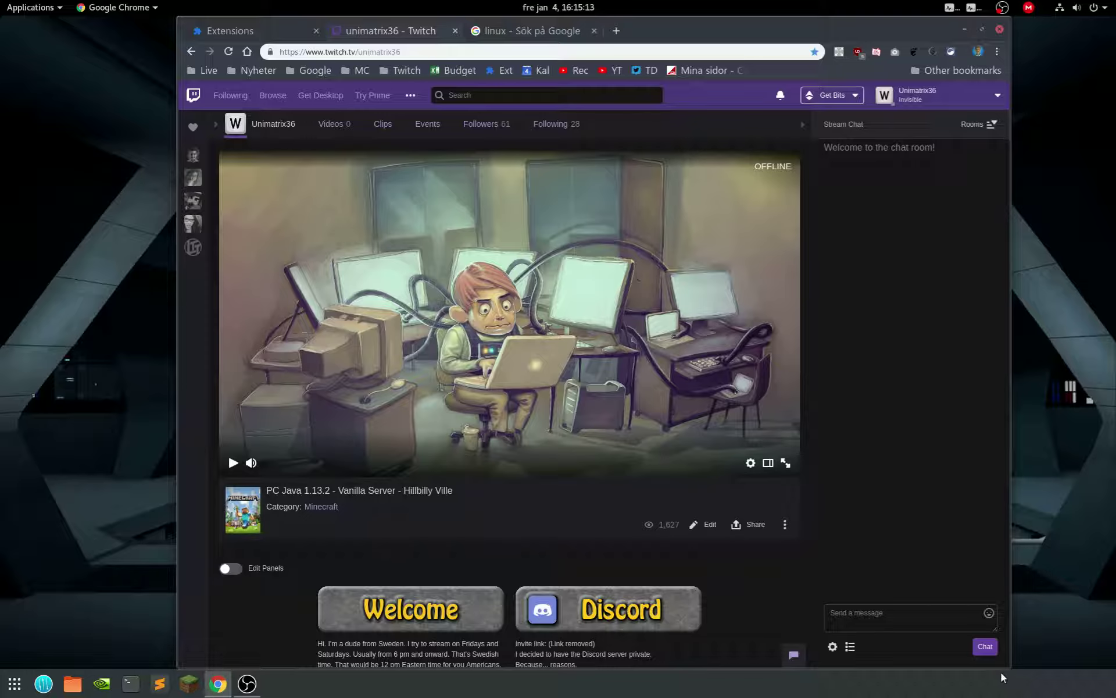
{"action": "left_click", "coordinate": [834, 648]}
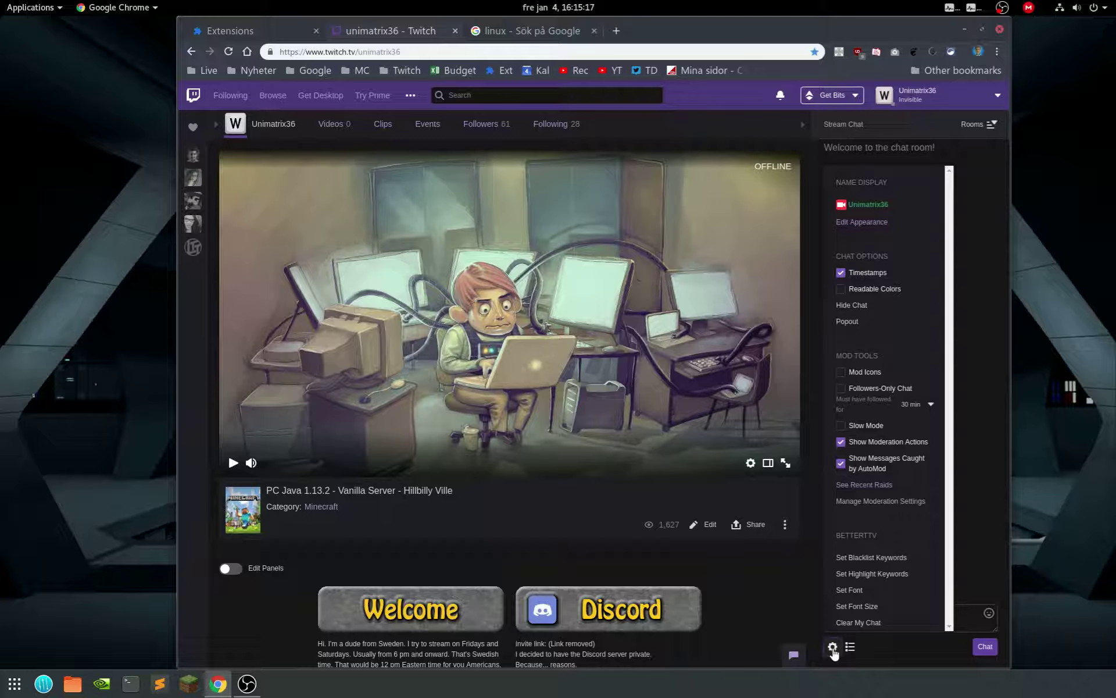
{"action": "scroll", "coordinate": [878, 621], "scroll_direction": "down", "scroll_amount": 1}
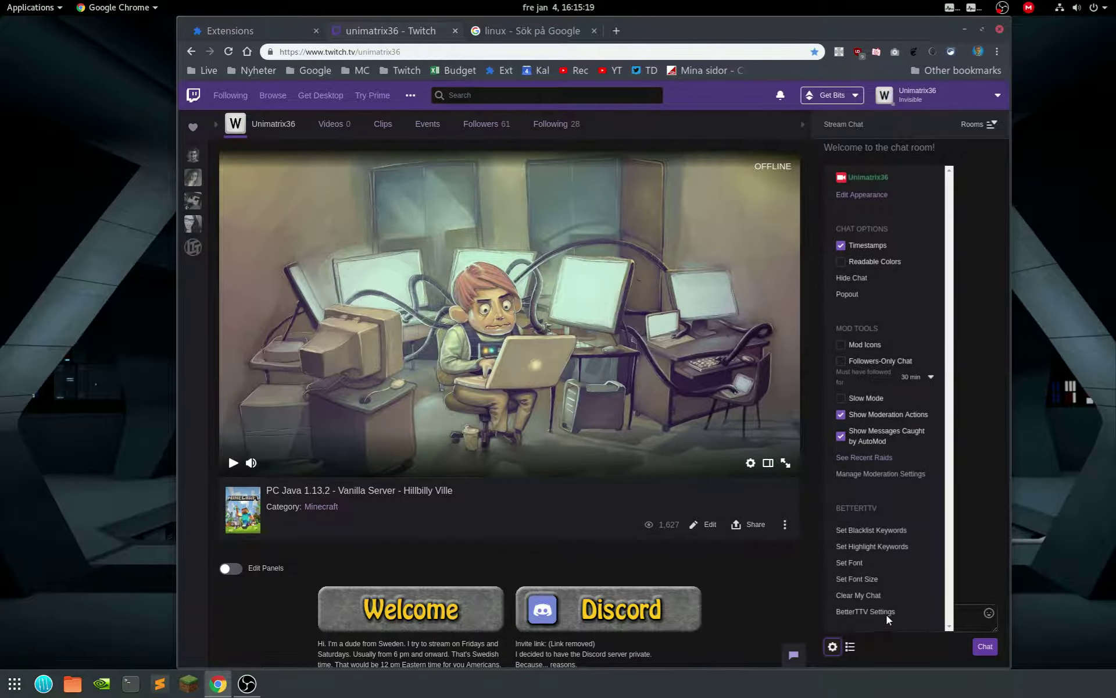
{"action": "left_click", "coordinate": [877, 615]}
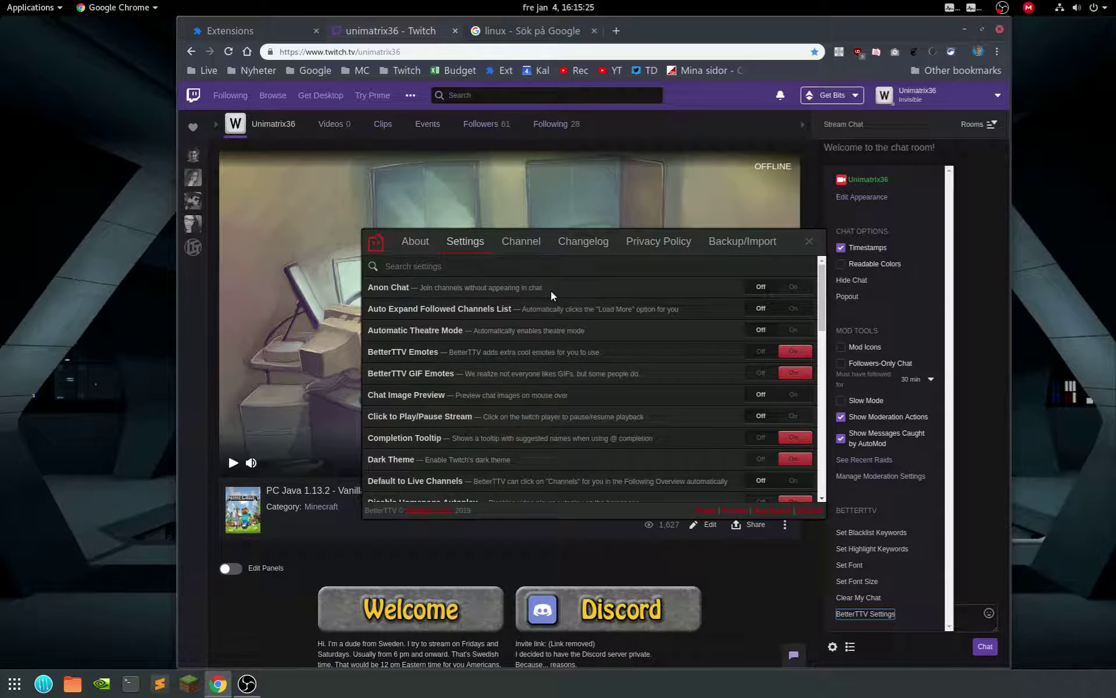
Review the BetterTTV options through to the end of the list and close the settings
{"action": "scroll", "coordinate": [737, 393], "scroll_direction": "down", "scroll_amount": 1}
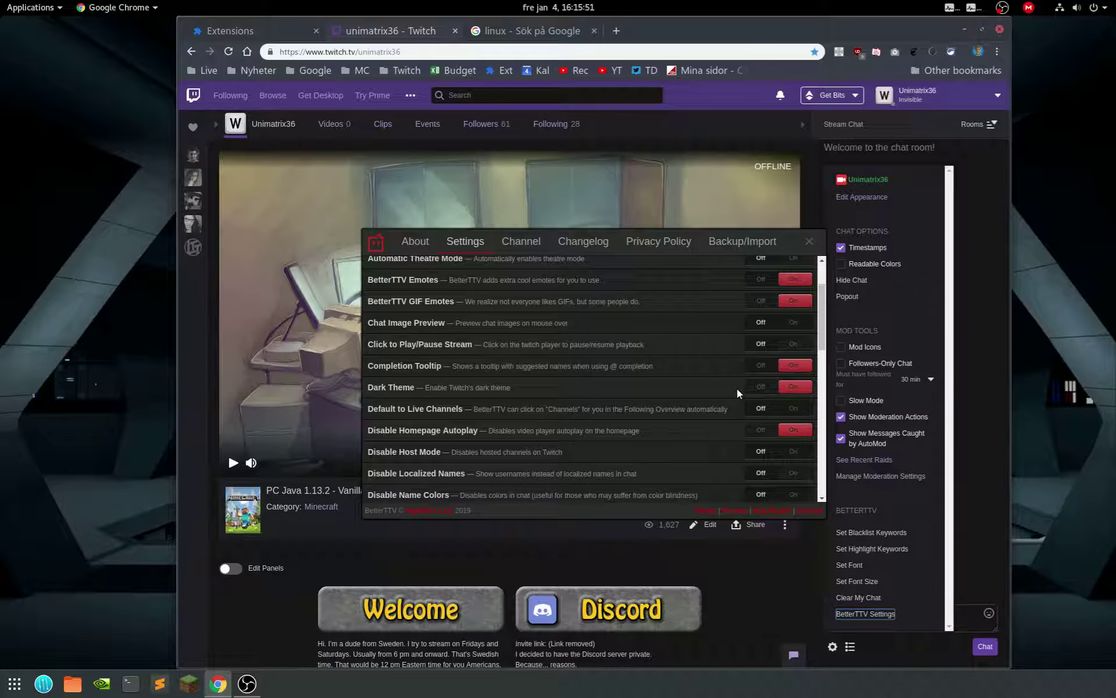
{"action": "scroll", "coordinate": [648, 360], "scroll_direction": "down", "scroll_amount": 1}
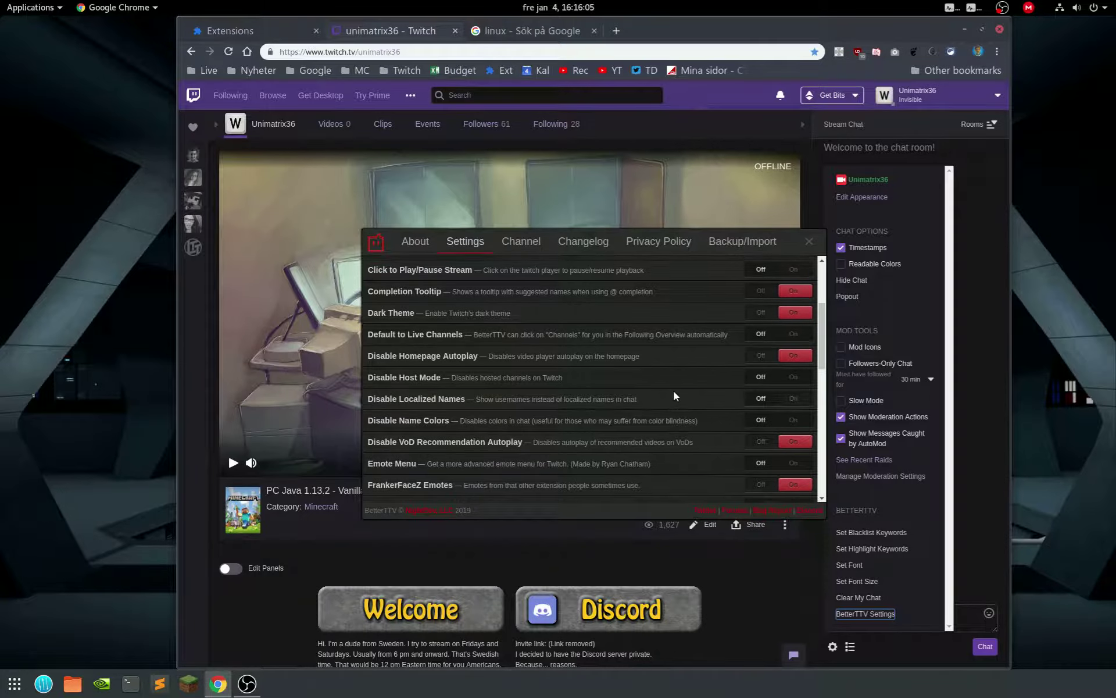
{"action": "scroll", "coordinate": [674, 391], "scroll_direction": "down", "scroll_amount": 3}
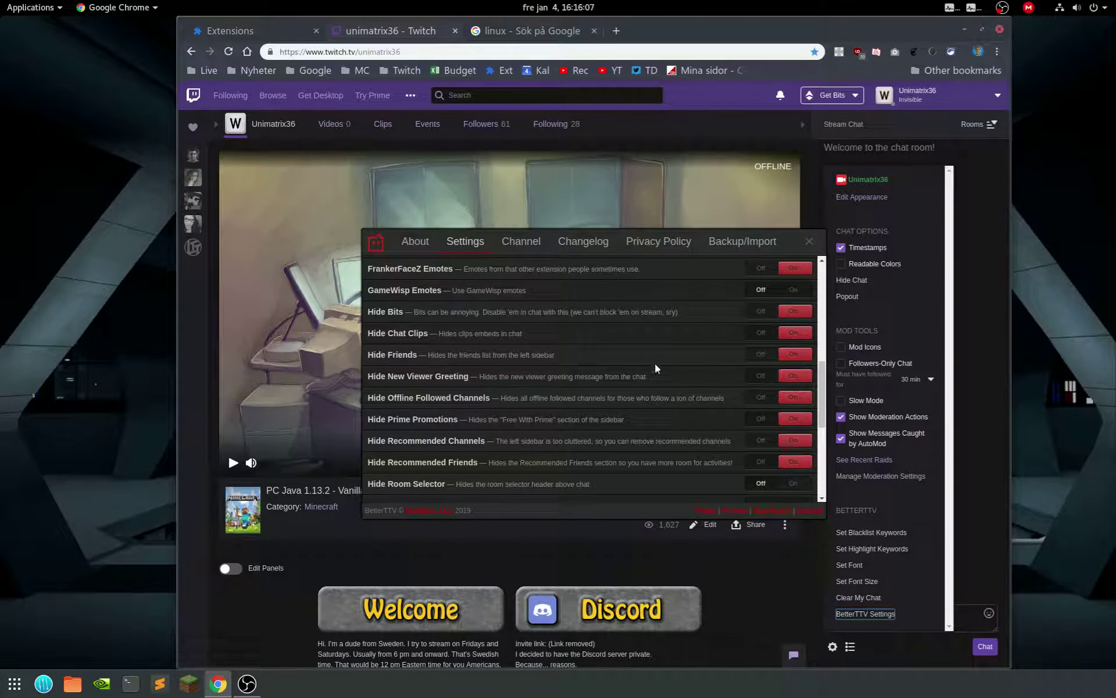
{"action": "scroll", "coordinate": [615, 382], "scroll_direction": "down", "scroll_amount": 4}
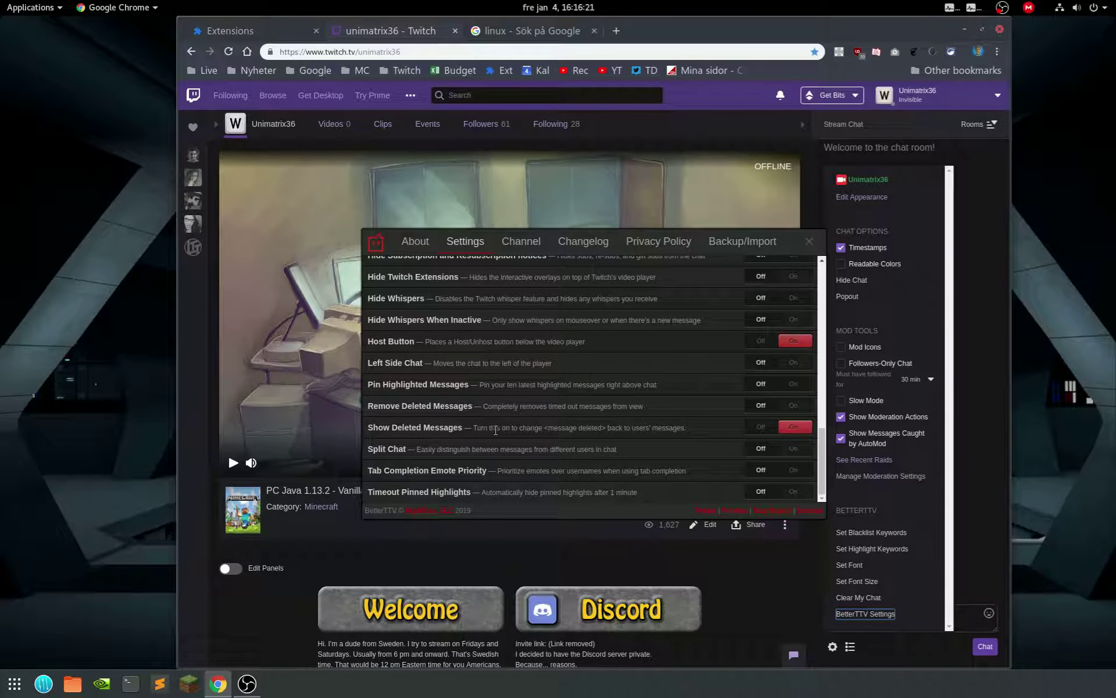
{"action": "key", "text": "Escape"}
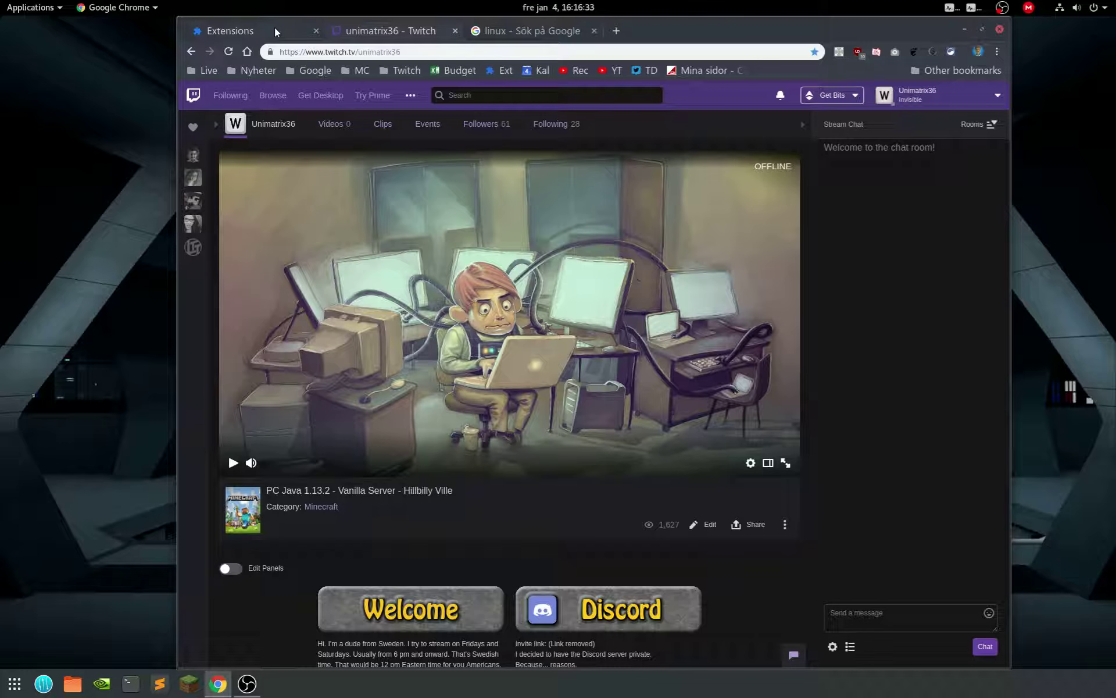
Return to the Extensions page and open the extension options of Chromium Wheel Smooth Scroller from its details
{"action": "left_click", "coordinate": [271, 29]}
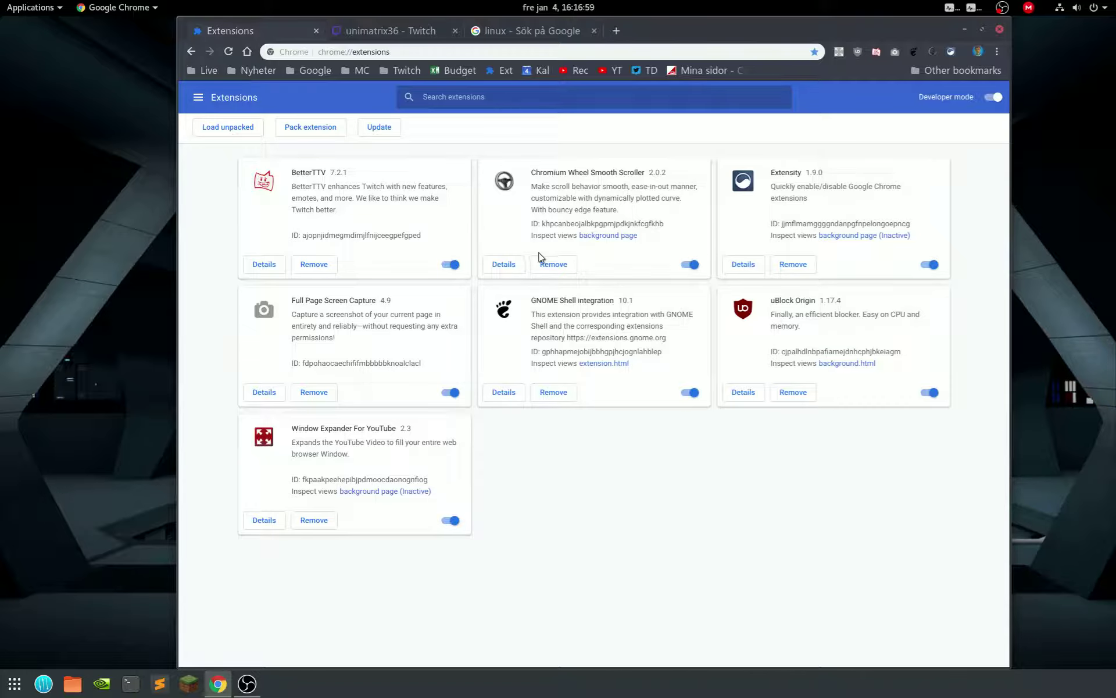
{"action": "left_click", "coordinate": [504, 266]}
{"action": "scroll", "coordinate": [327, 364], "scroll_direction": "down", "scroll_amount": 2}
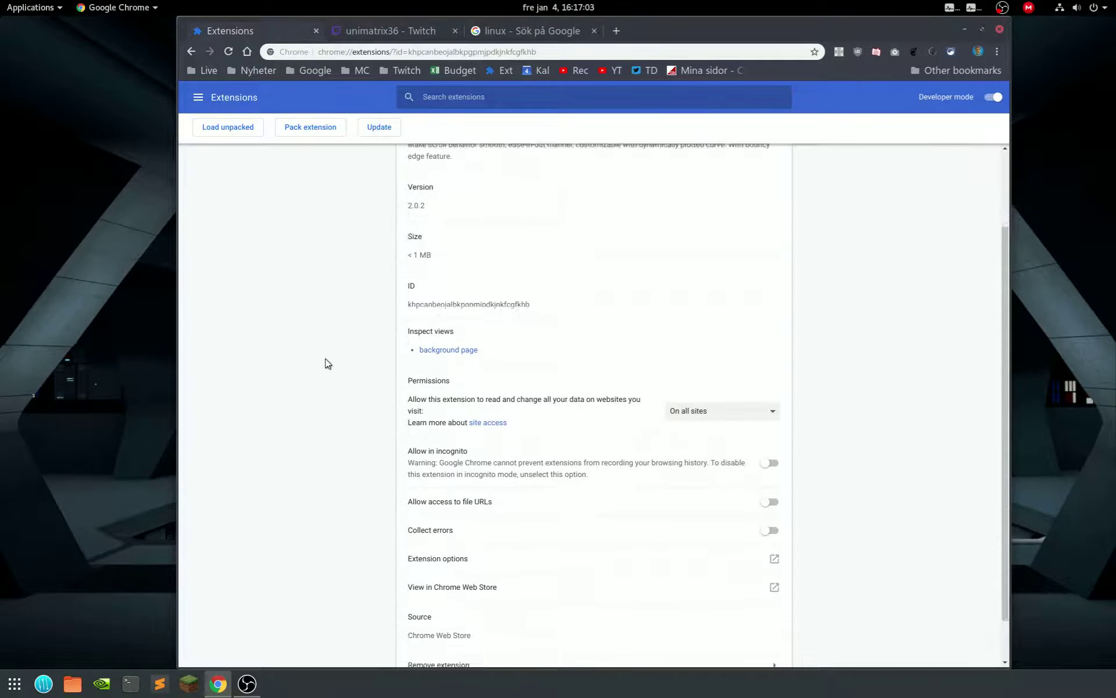
{"action": "scroll", "coordinate": [328, 364], "scroll_direction": "down", "scroll_amount": 2}
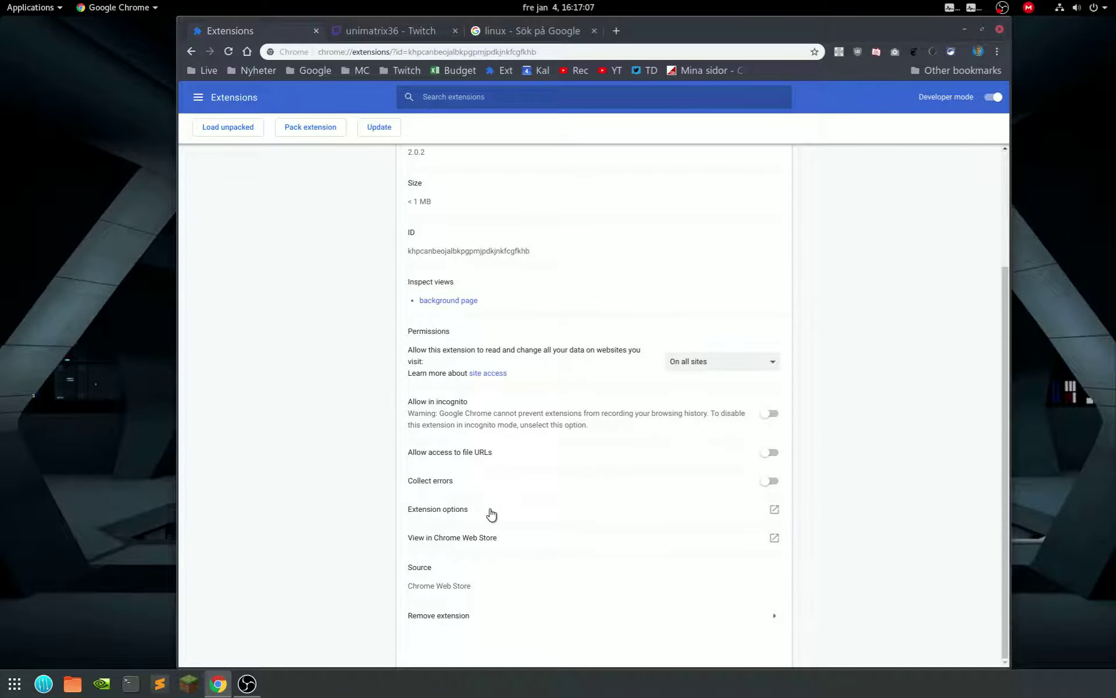
{"action": "left_click", "coordinate": [491, 515]}
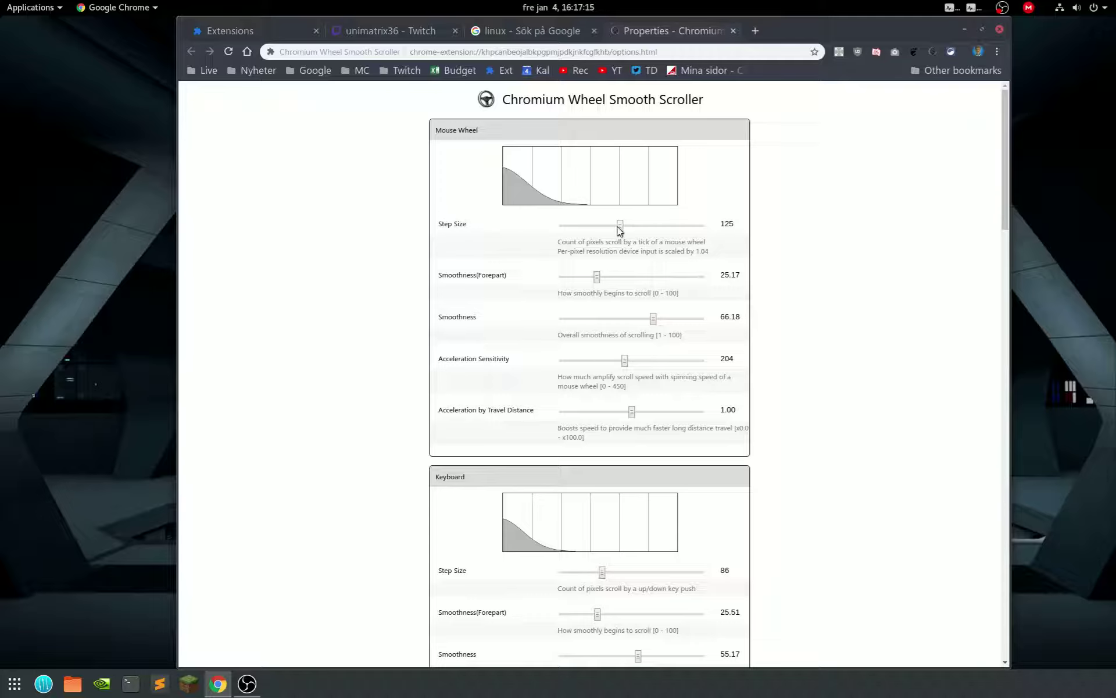
Set the mouse wheel Step Size to 126 and look through the remaining smooth scroller options
{"action": "mouse_move", "coordinate": [620, 226]}
{"action": "left_mouse_down"}
{"action": "mouse_move", "coordinate": [536, 232]}
{"action": "mouse_move", "coordinate": [622, 233]}
{"action": "left_mouse_up"}
{"action": "scroll", "coordinate": [406, 252], "scroll_direction": "down", "scroll_amount": 4}
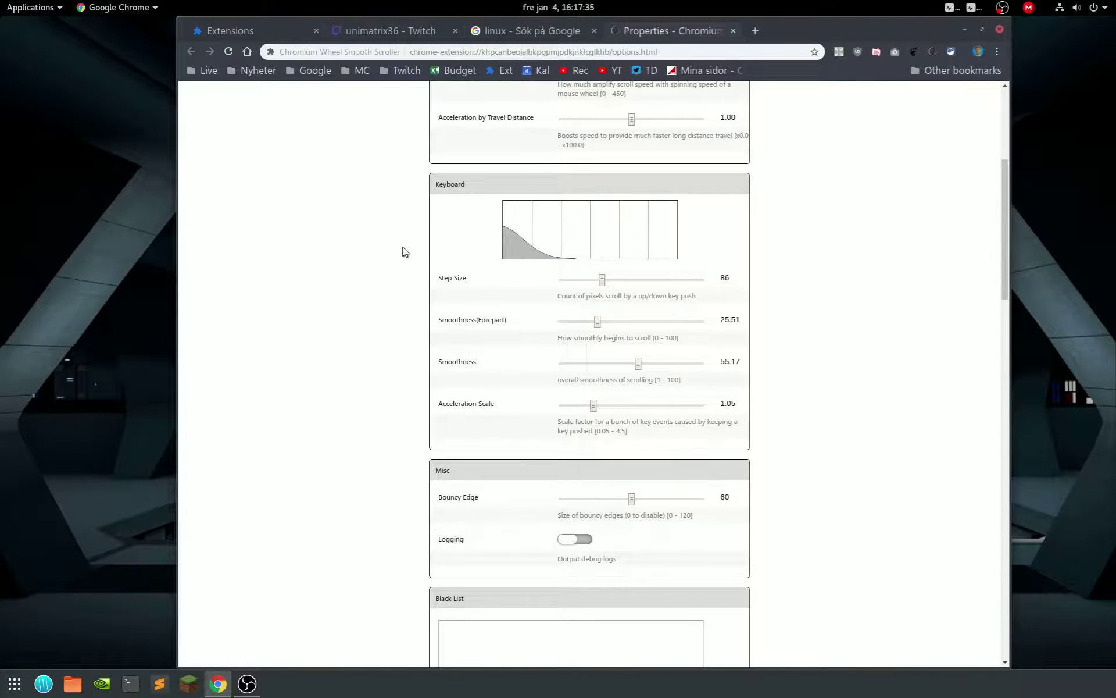
{"action": "scroll", "coordinate": [405, 252], "scroll_direction": "down", "scroll_amount": 5}
{"action": "scroll", "coordinate": [405, 251], "scroll_direction": "up", "scroll_amount": 7}
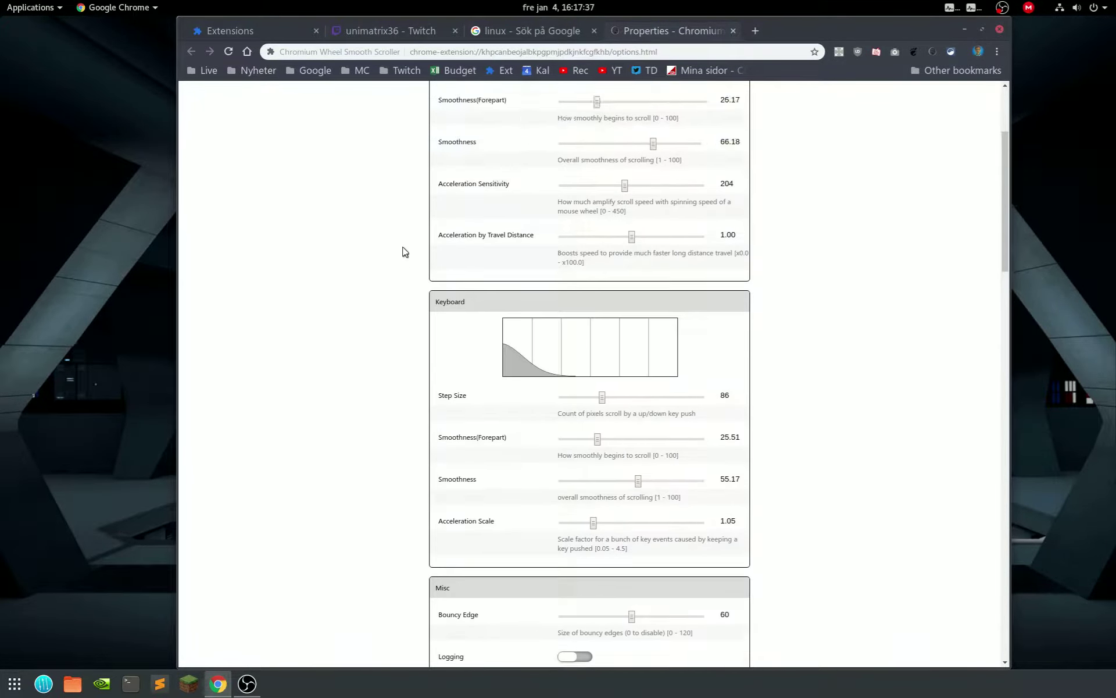
{"action": "scroll", "coordinate": [405, 251], "scroll_direction": "up", "scroll_amount": 3}
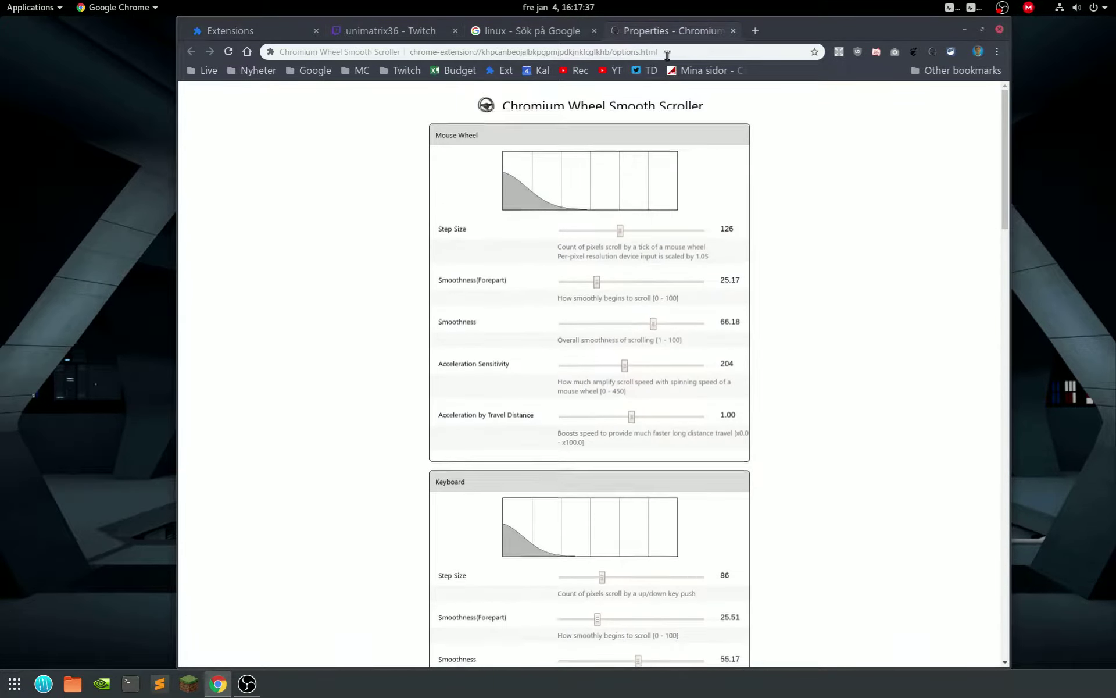
Close the smooth scroller's options page and go back from its details to the full extensions list
{"action": "left_click", "coordinate": [732, 29]}
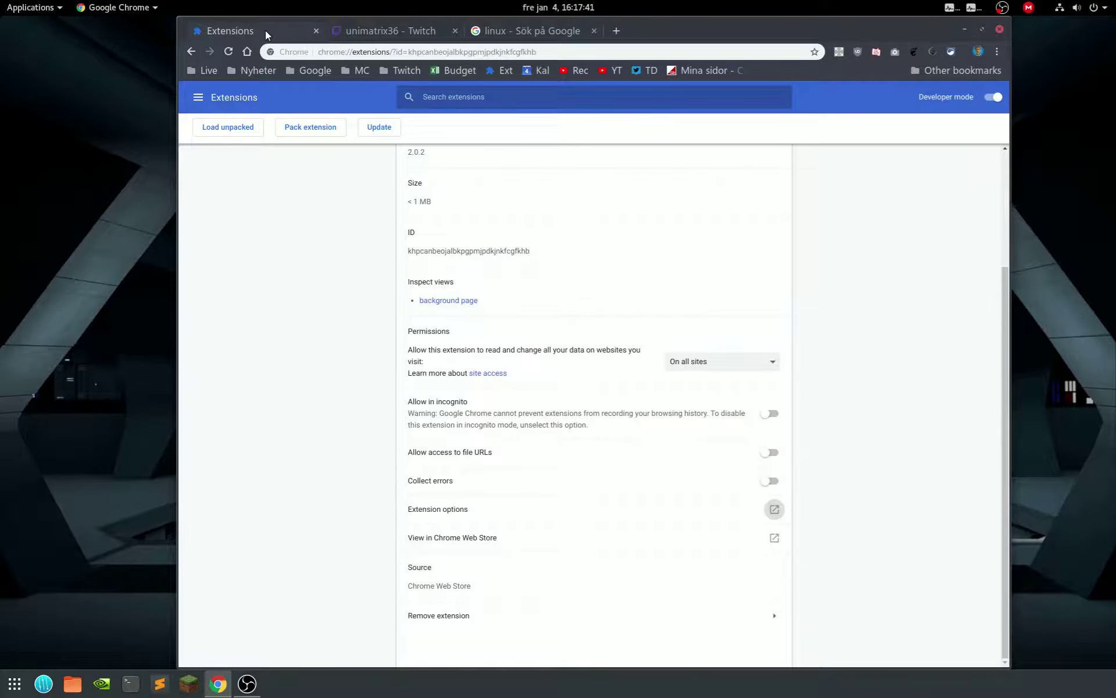
{"action": "scroll", "coordinate": [284, 238], "scroll_direction": "up", "scroll_amount": 3}
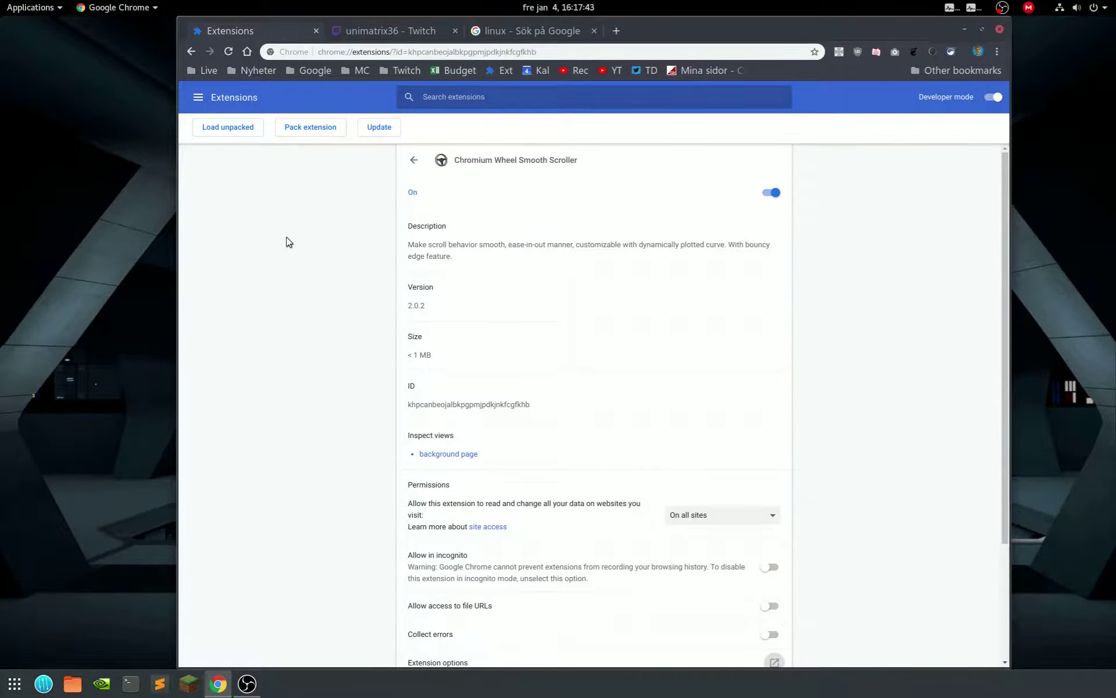
{"action": "left_click", "coordinate": [415, 161]}
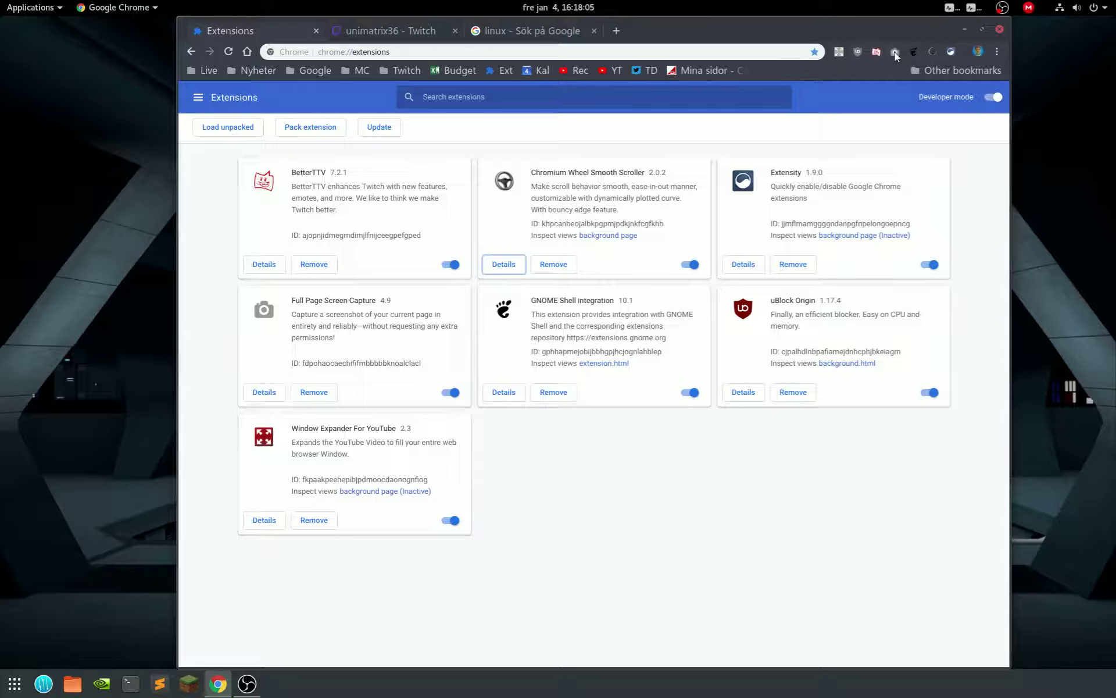
Disable Window Expander For YouTube through Extensity, enable it again, and close the Extensity list
{"action": "left_click", "coordinate": [951, 51]}
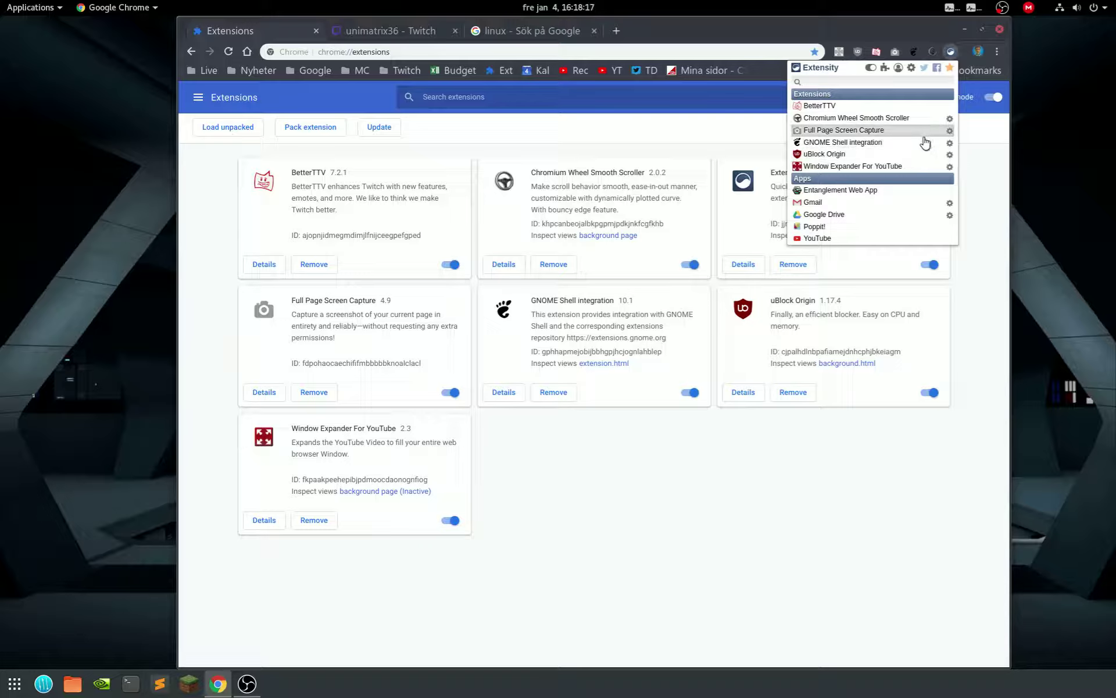
{"action": "left_click", "coordinate": [912, 168]}
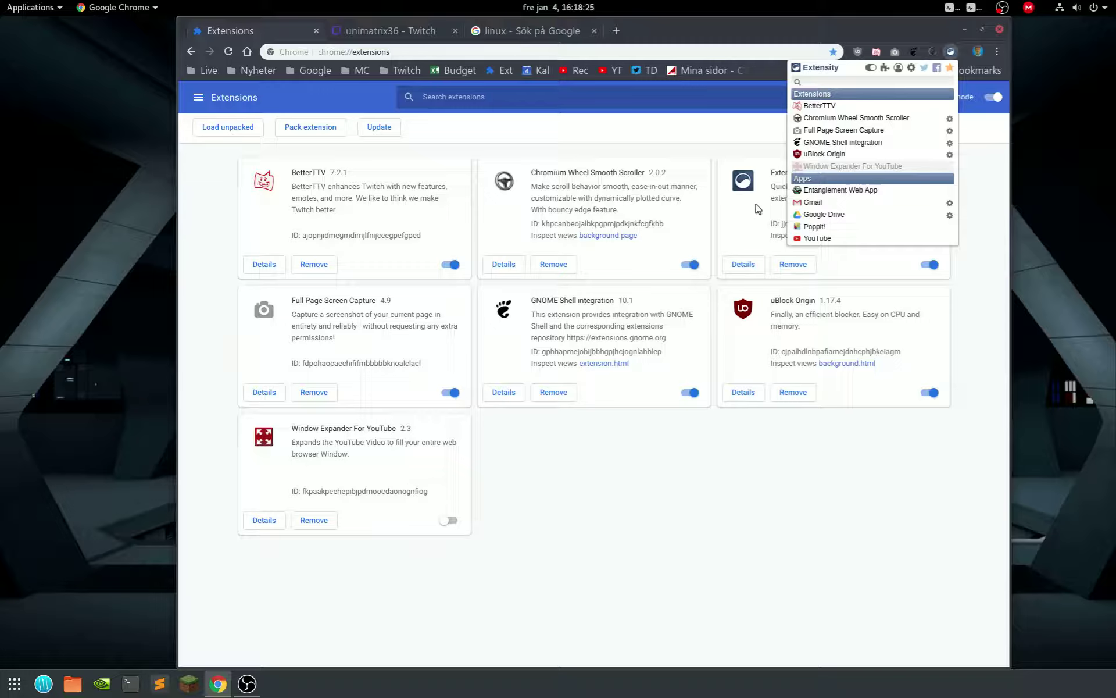
{"action": "left_click", "coordinate": [815, 168]}
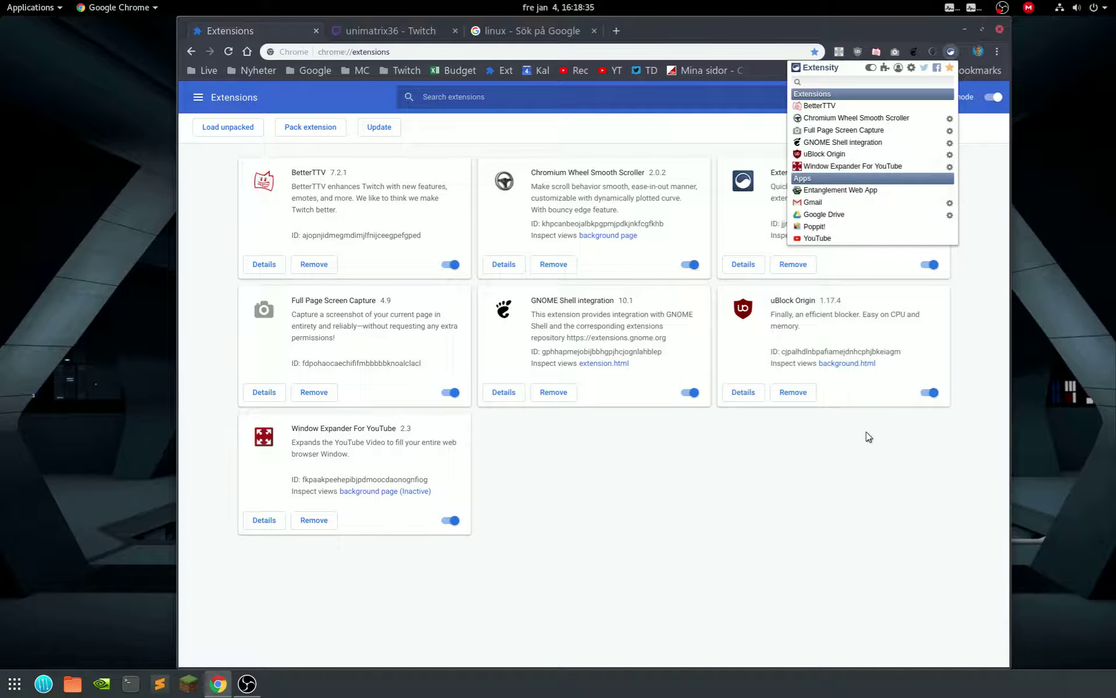
{"action": "left_click", "coordinate": [871, 471]}
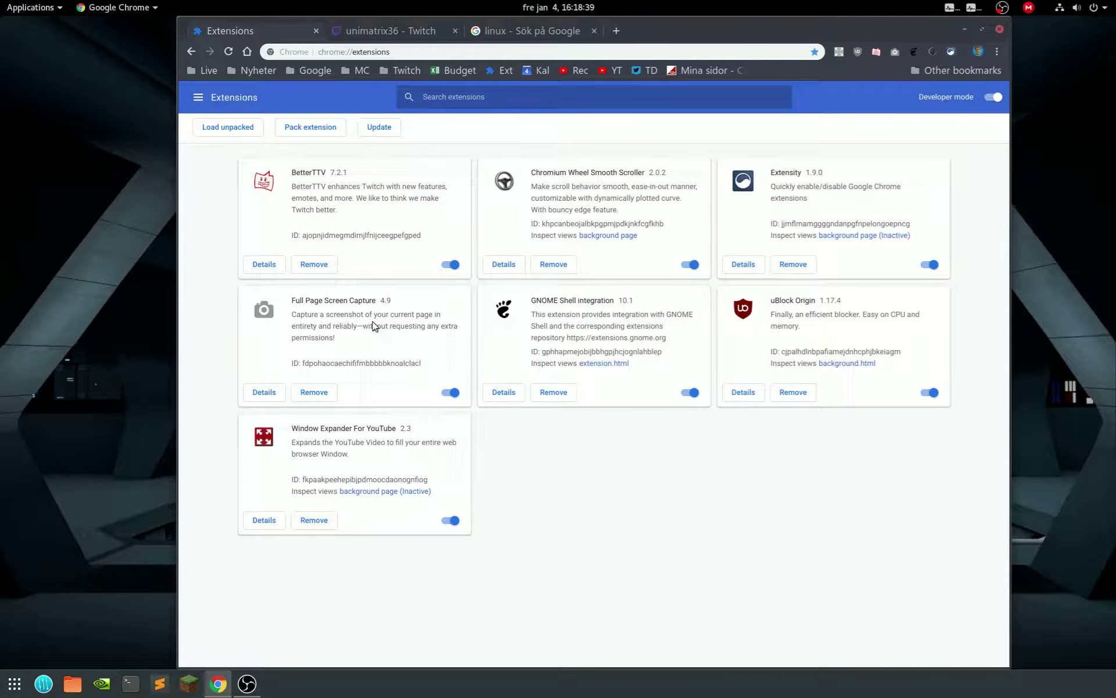
Look over the Google results page for linux and capture the whole page with Full Page Screen Capture
{"action": "left_click", "coordinate": [515, 29]}
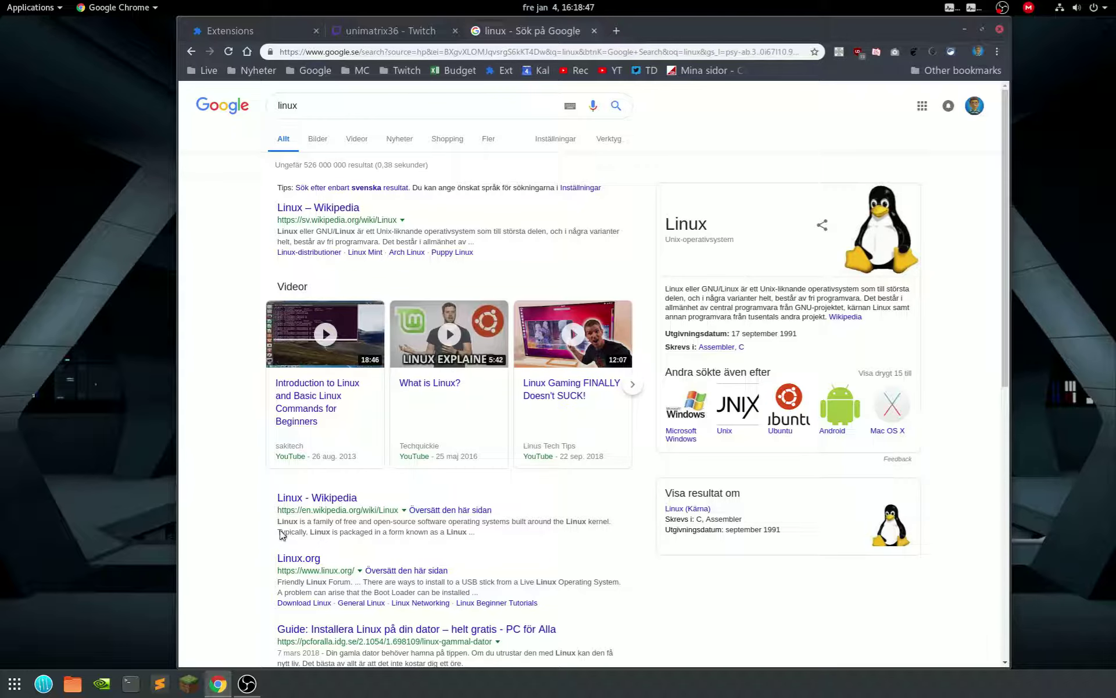
{"action": "scroll", "coordinate": [267, 457], "scroll_direction": "down", "scroll_amount": 10}
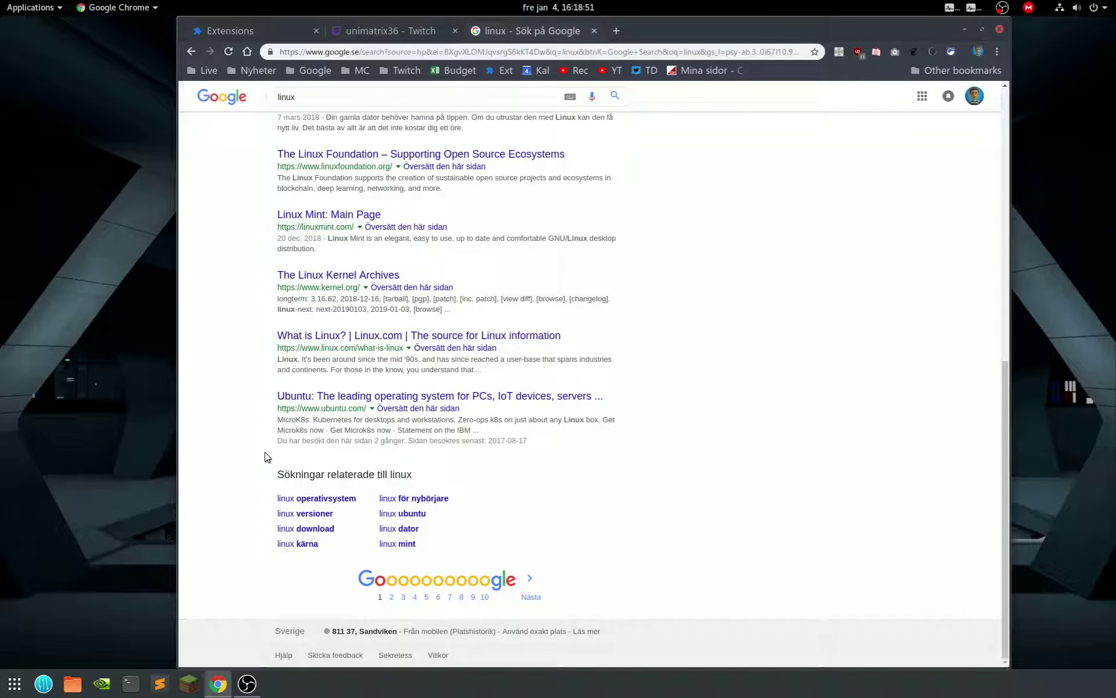
{"action": "scroll", "coordinate": [266, 457], "scroll_direction": "up", "scroll_amount": 6}
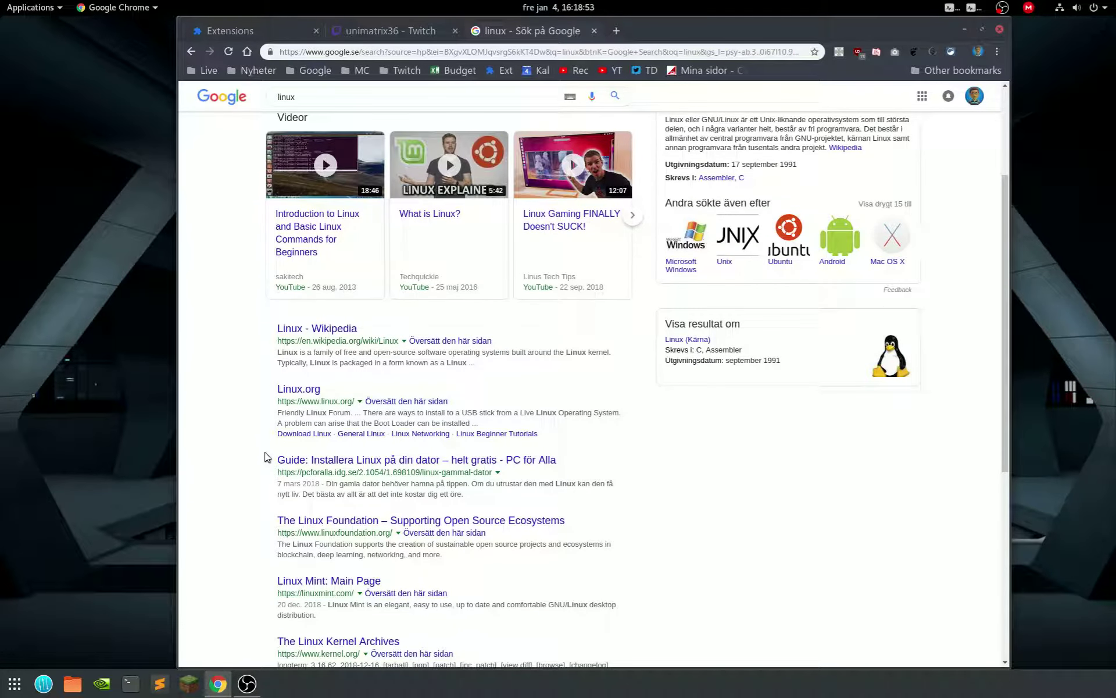
{"action": "scroll", "coordinate": [267, 457], "scroll_direction": "up", "scroll_amount": 3}
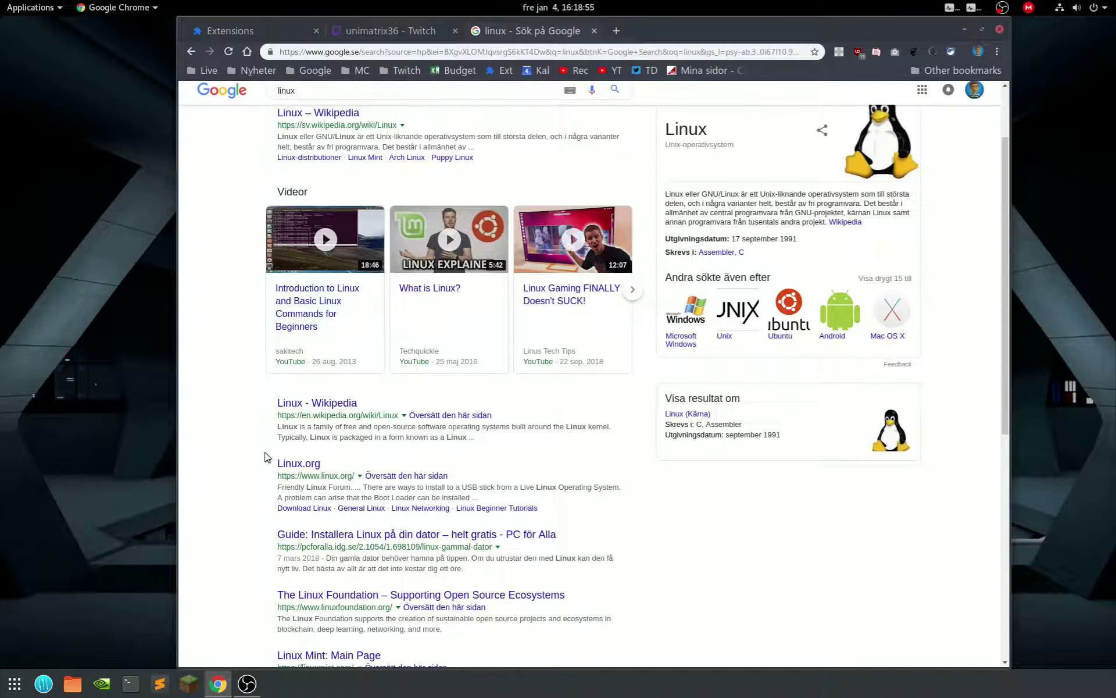
{"action": "scroll", "coordinate": [266, 457], "scroll_direction": "up", "scroll_amount": 1}
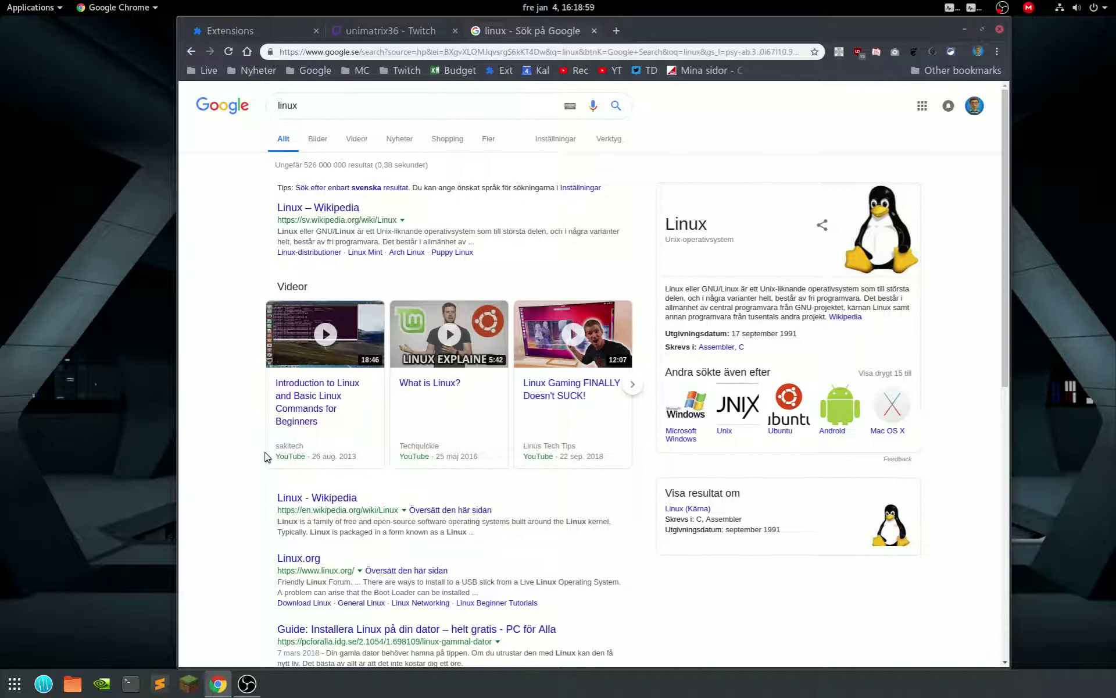
{"action": "scroll", "coordinate": [266, 457], "scroll_direction": "down", "scroll_amount": 10}
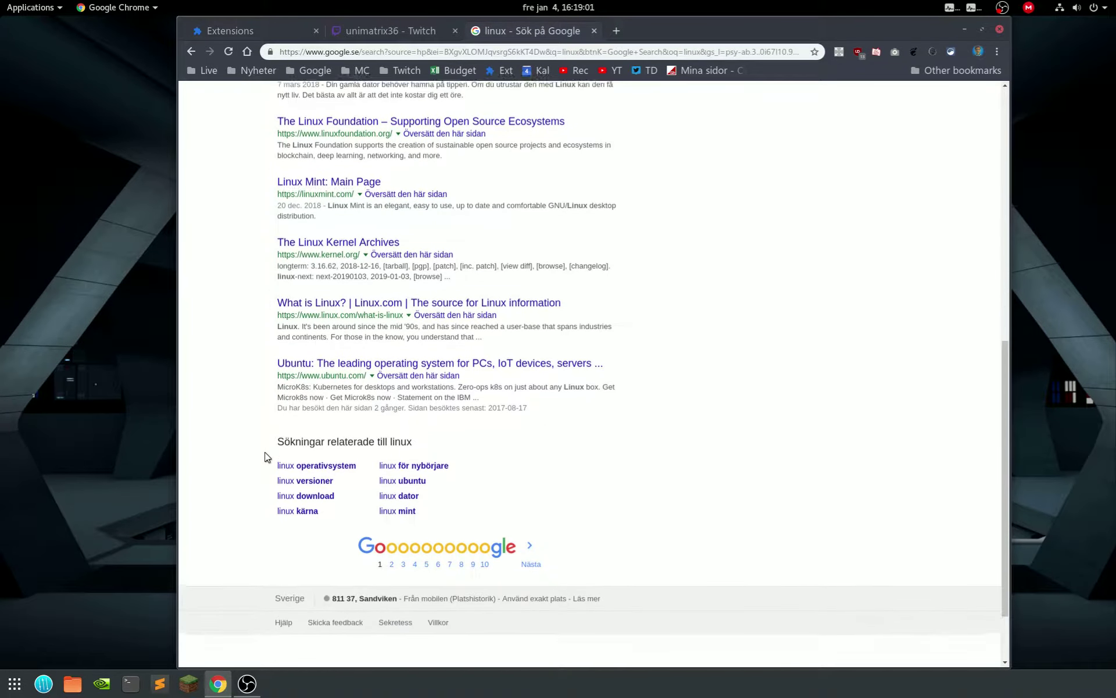
{"action": "scroll", "coordinate": [267, 457], "scroll_direction": "up", "scroll_amount": 10}
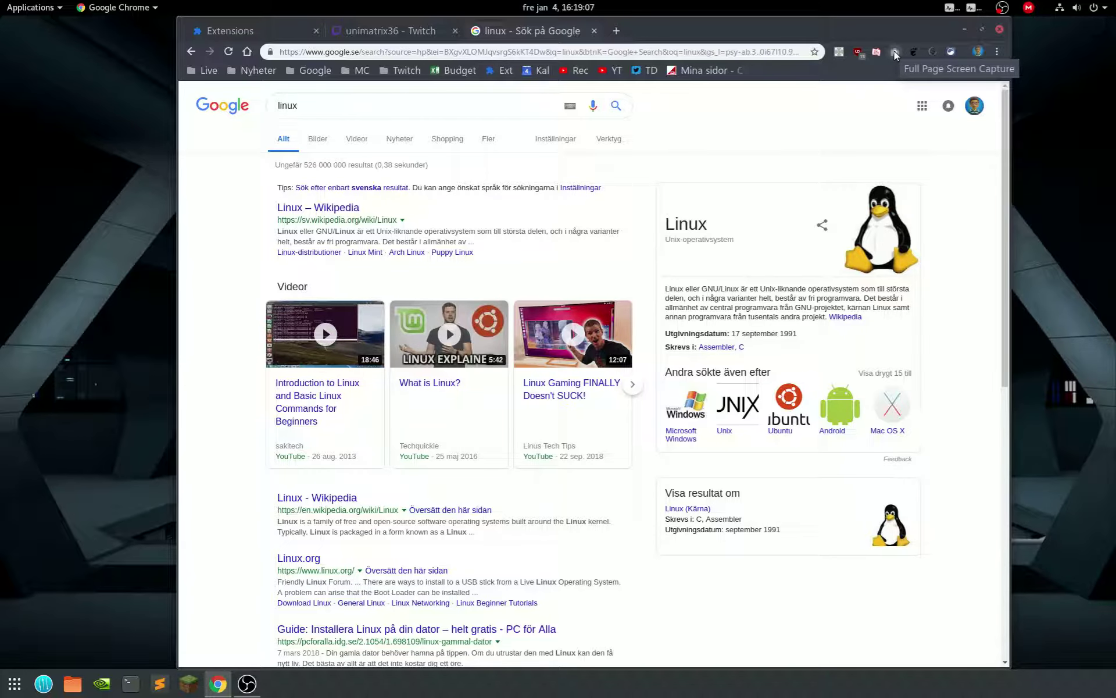
{"action": "left_click", "coordinate": [894, 50]}
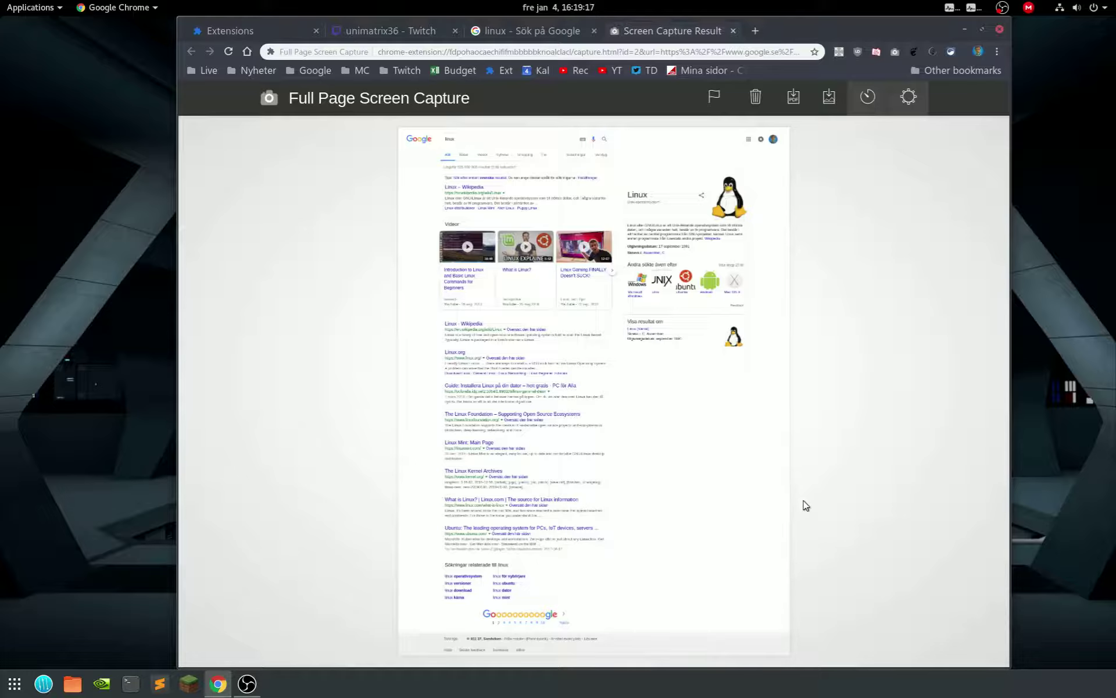
Download the page capture as a PNG image, inspect the saved file in the image viewer, and close it
{"action": "left_click", "coordinate": [829, 105]}
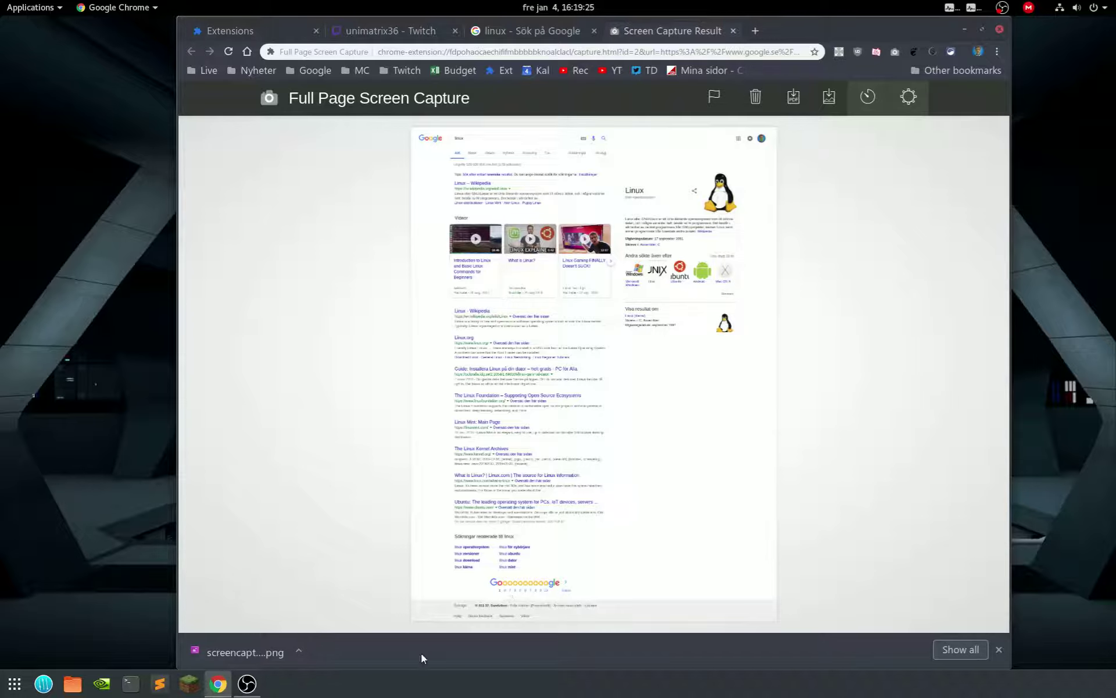
{"action": "left_click", "coordinate": [257, 657]}
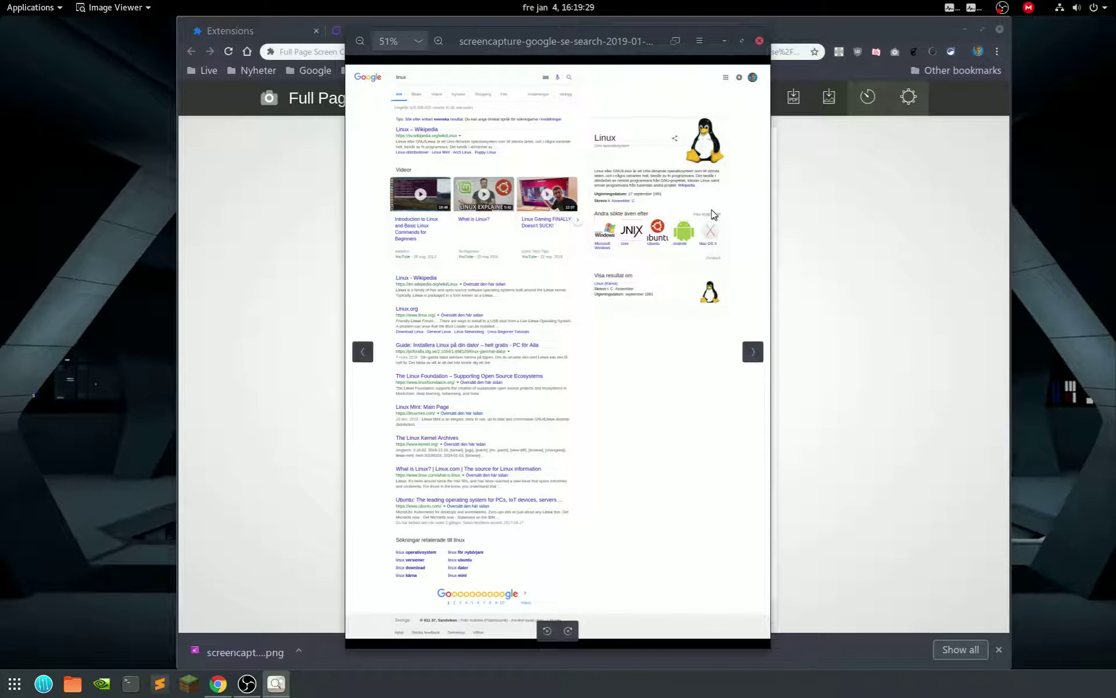
{"action": "scroll", "coordinate": [650, 295], "scroll_direction": "down", "scroll_amount": 1}
{"action": "scroll", "coordinate": [649, 295], "scroll_direction": "down", "scroll_amount": 1}
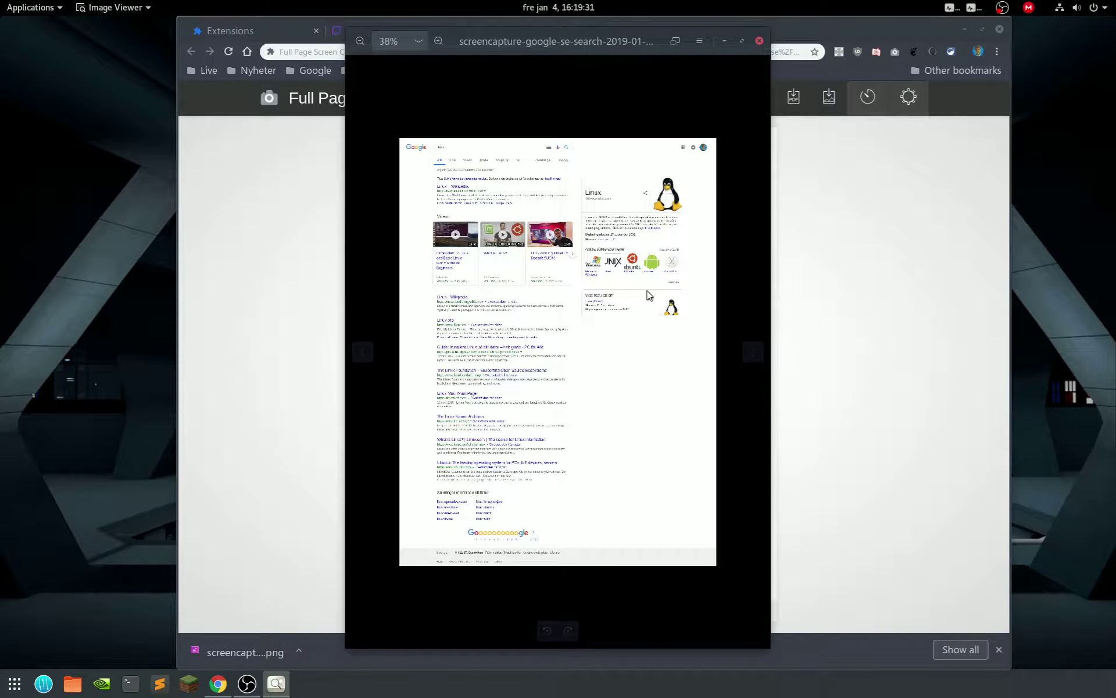
{"action": "left_click", "coordinate": [760, 43]}
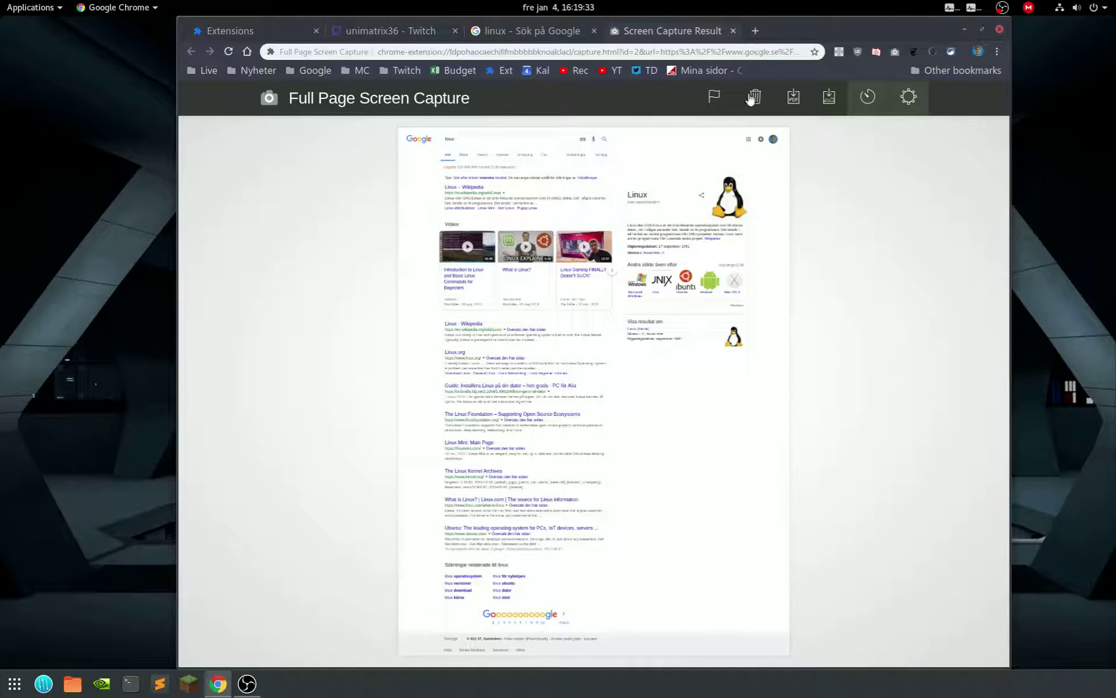
Close the screen capture result, the linux search results and the Twitch channel, returning to the Chrome extensions page
{"action": "left_click", "coordinate": [733, 31]}
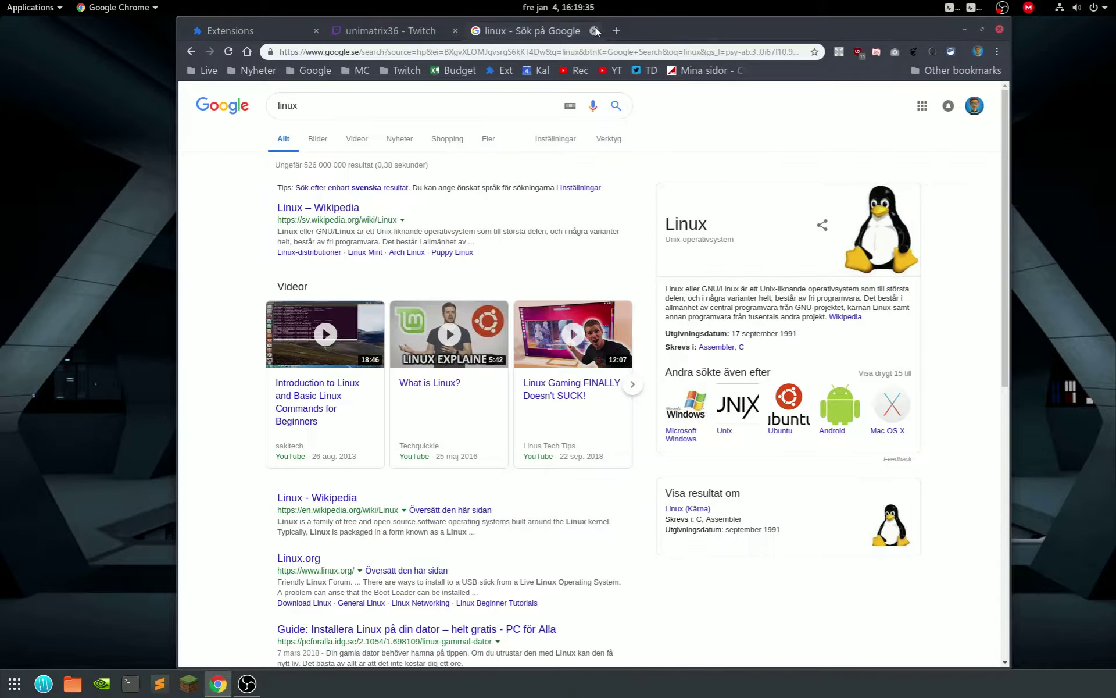
{"action": "left_click", "coordinate": [595, 31]}
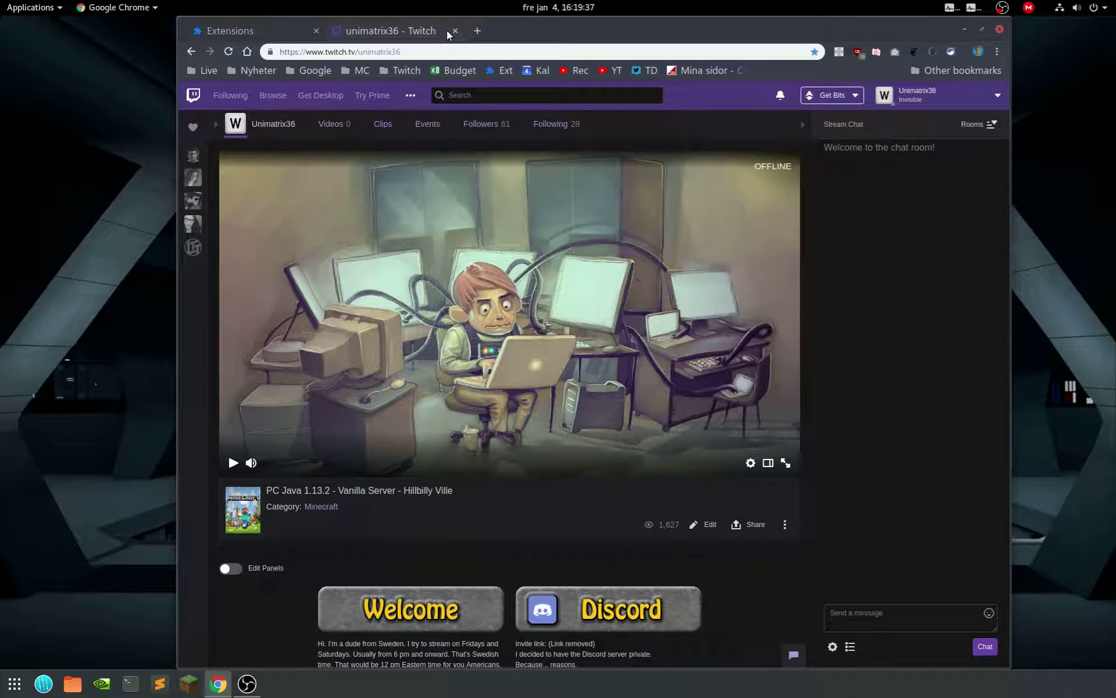
{"action": "left_click", "coordinate": [455, 30]}
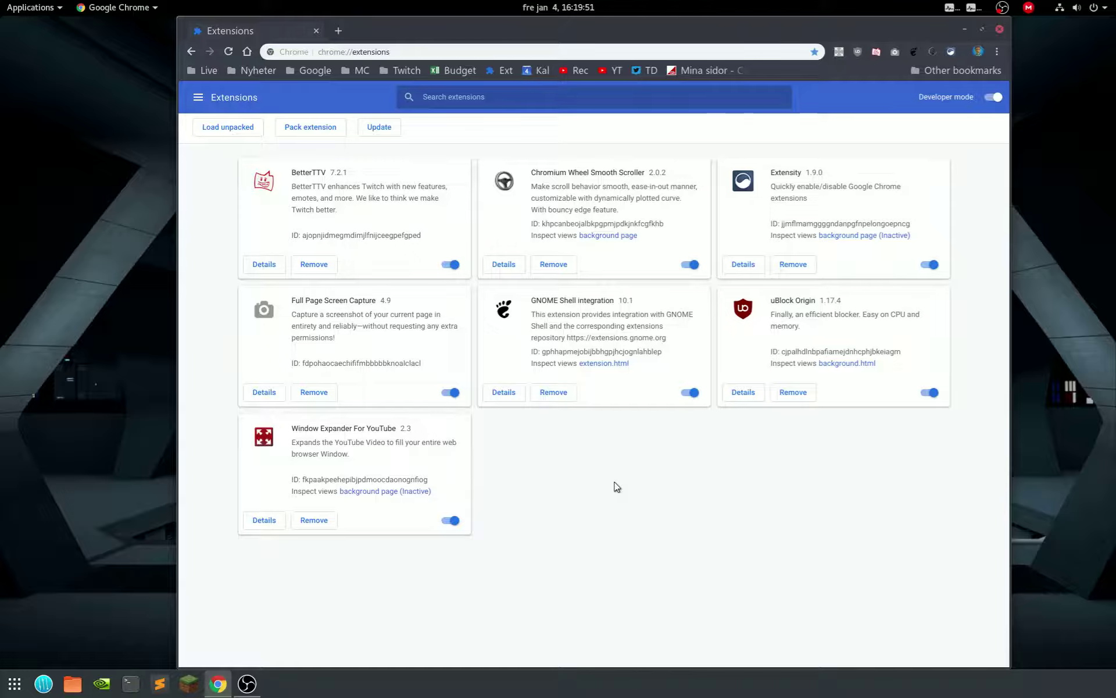
Open GNOME Tweaks, look over its list of installed shell extensions, and close Tweaks
{"action": "key", "text": "super"}
{"action": "type", "text": "twe"}
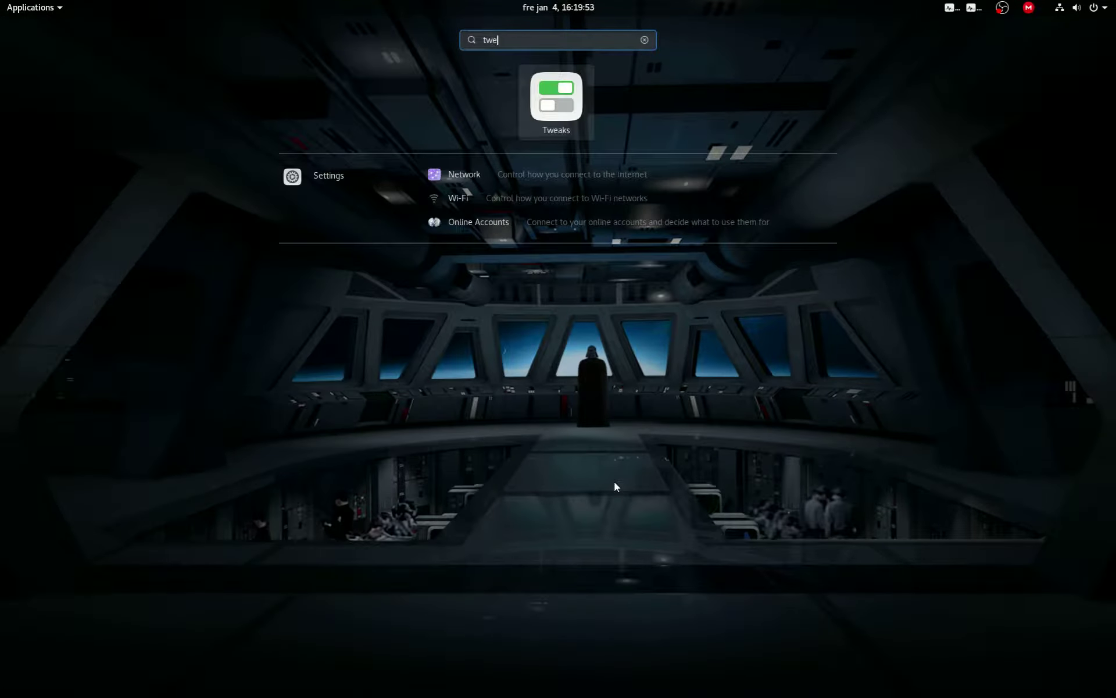
{"action": "key", "text": "Return"}
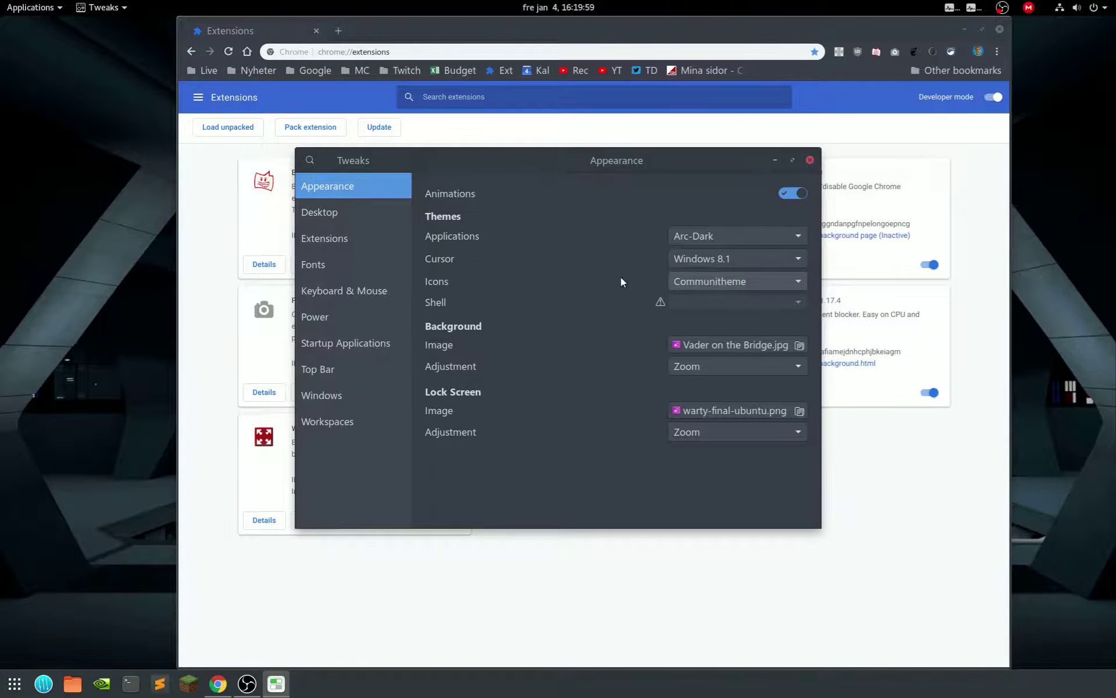
{"action": "left_click", "coordinate": [363, 241]}
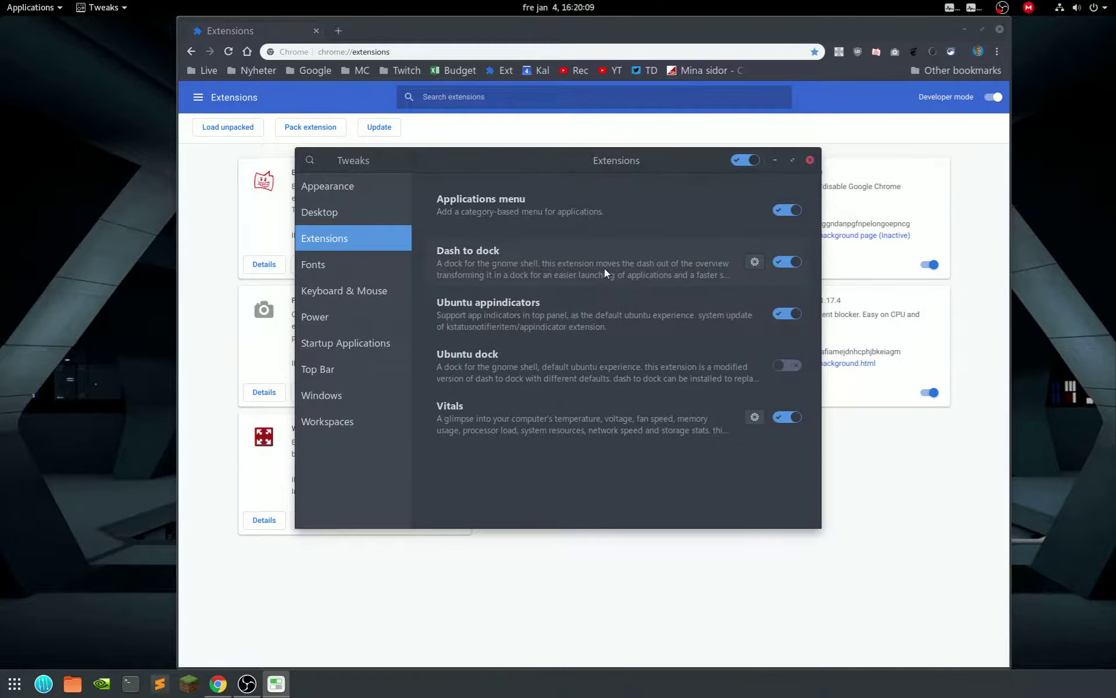
{"action": "left_click", "coordinate": [810, 160]}
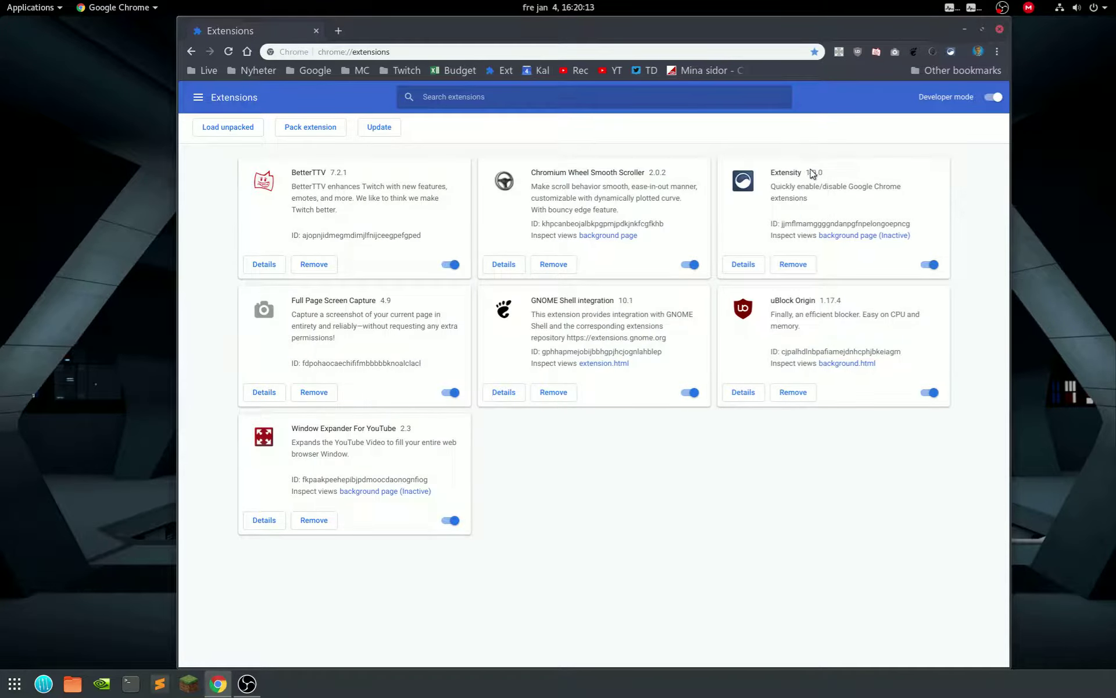
Open the GNOME extensions site through GNOME Shell integration, search for "dash to do", and open the Dash to Dock page
{"action": "left_click", "coordinate": [914, 51]}
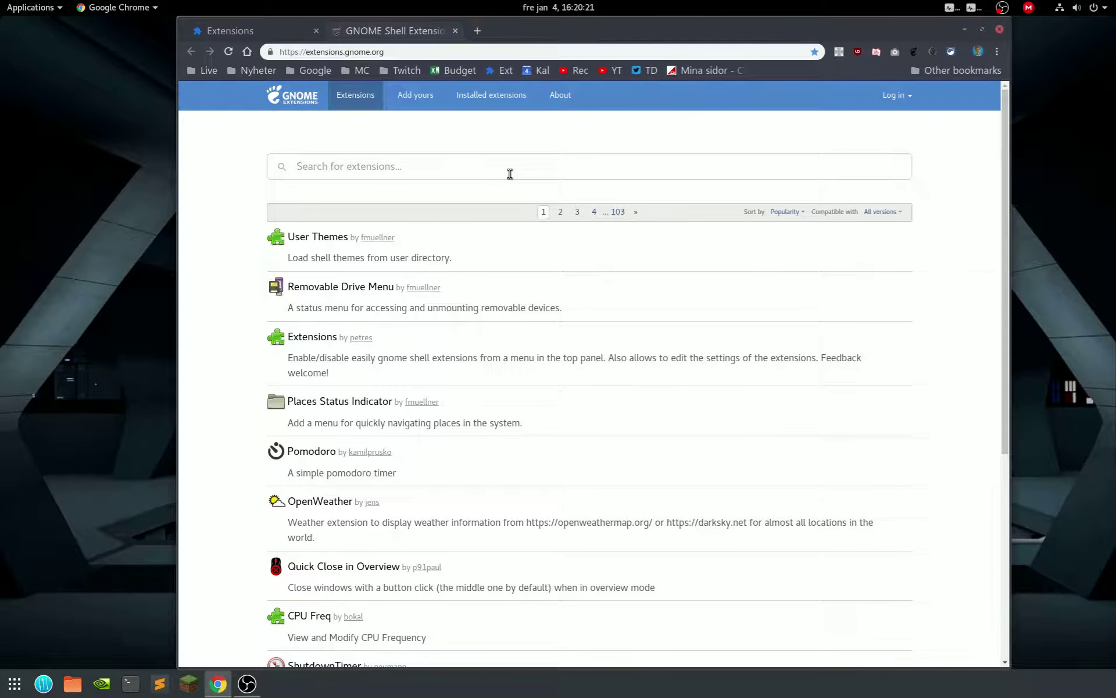
{"action": "left_click", "coordinate": [506, 174]}
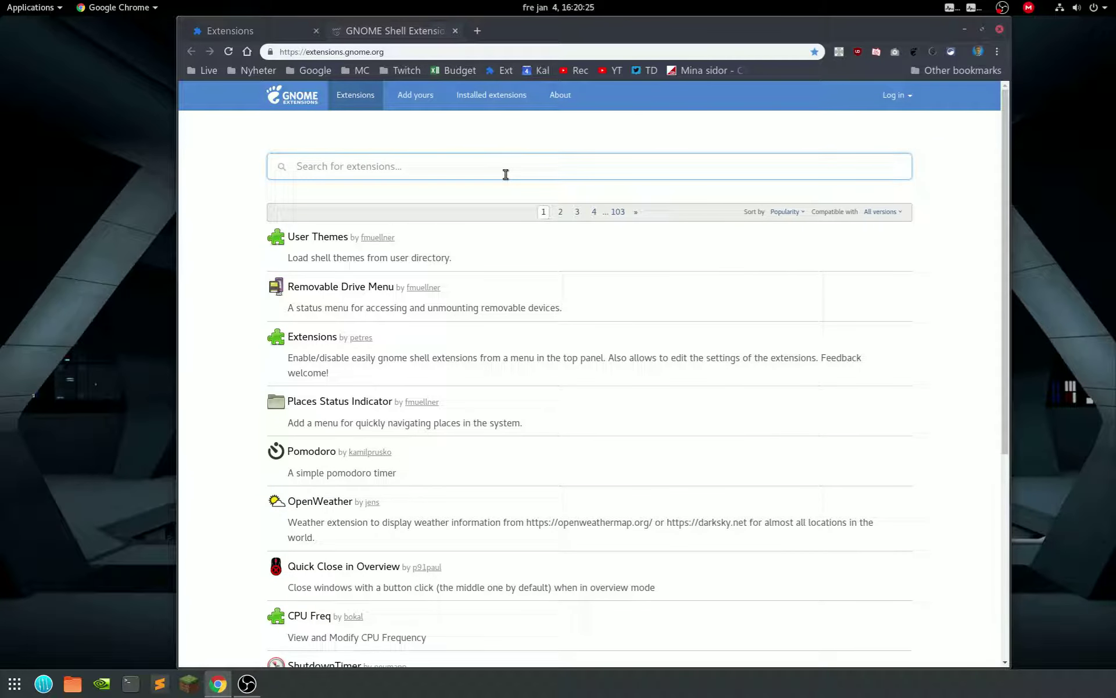
{"action": "type", "text": "dash to do"}
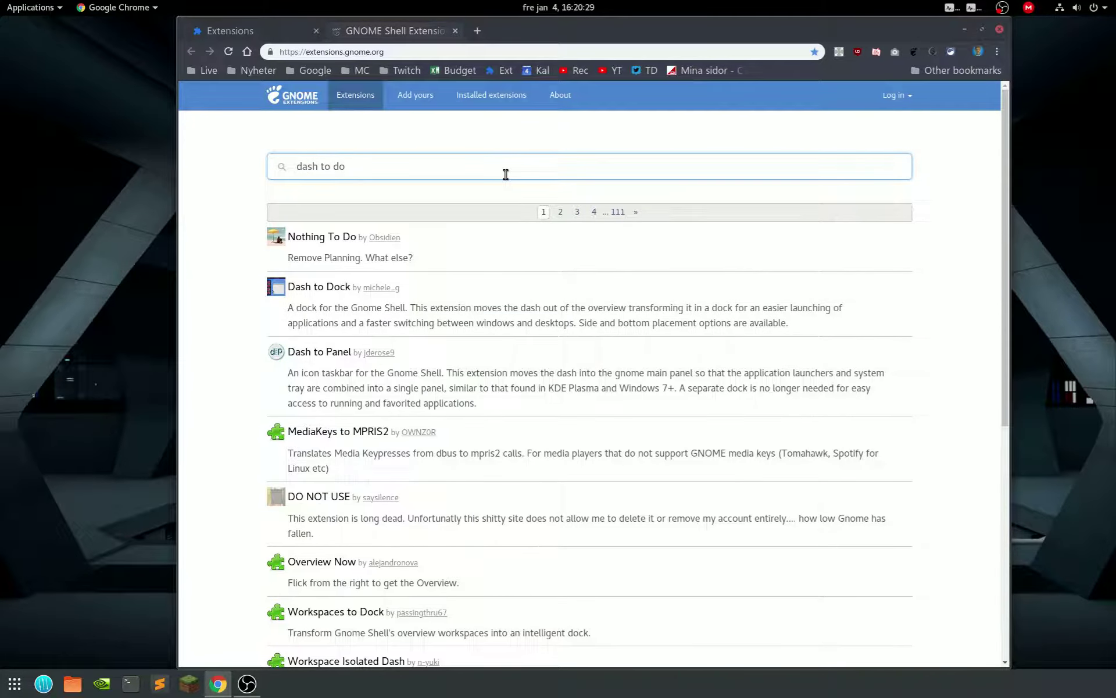
{"action": "left_click", "coordinate": [329, 288]}
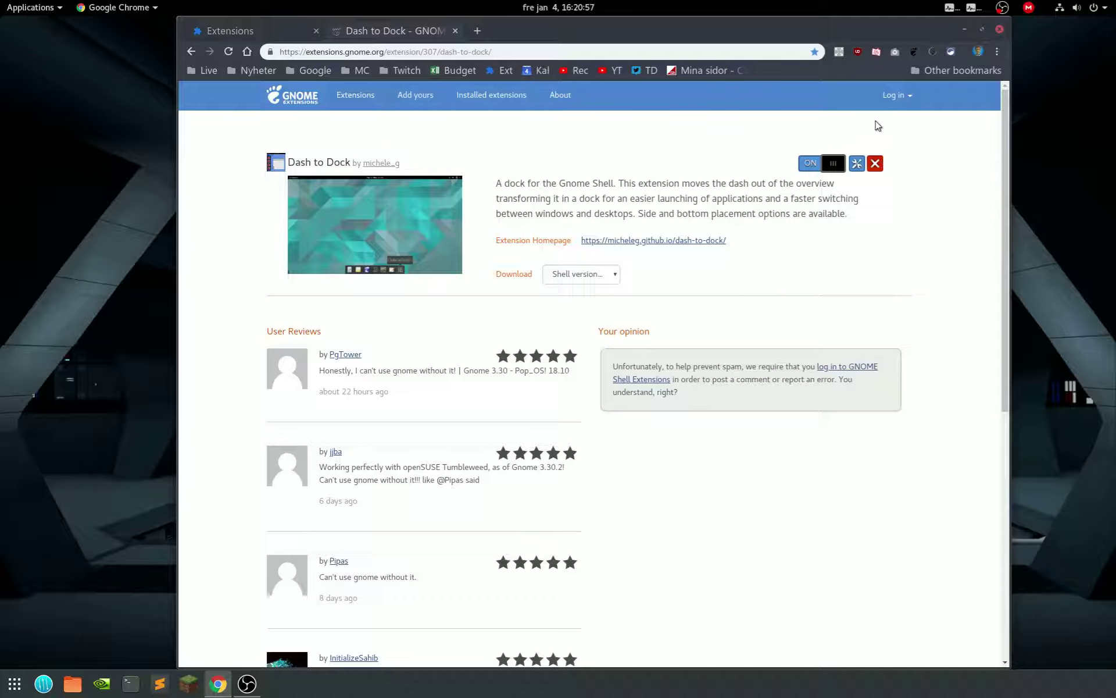
Examine the detailed temperature and processor readings in the Vitals monitor, and close the monitor and the Dash to Dock page
{"action": "left_click", "coordinate": [969, 8]}
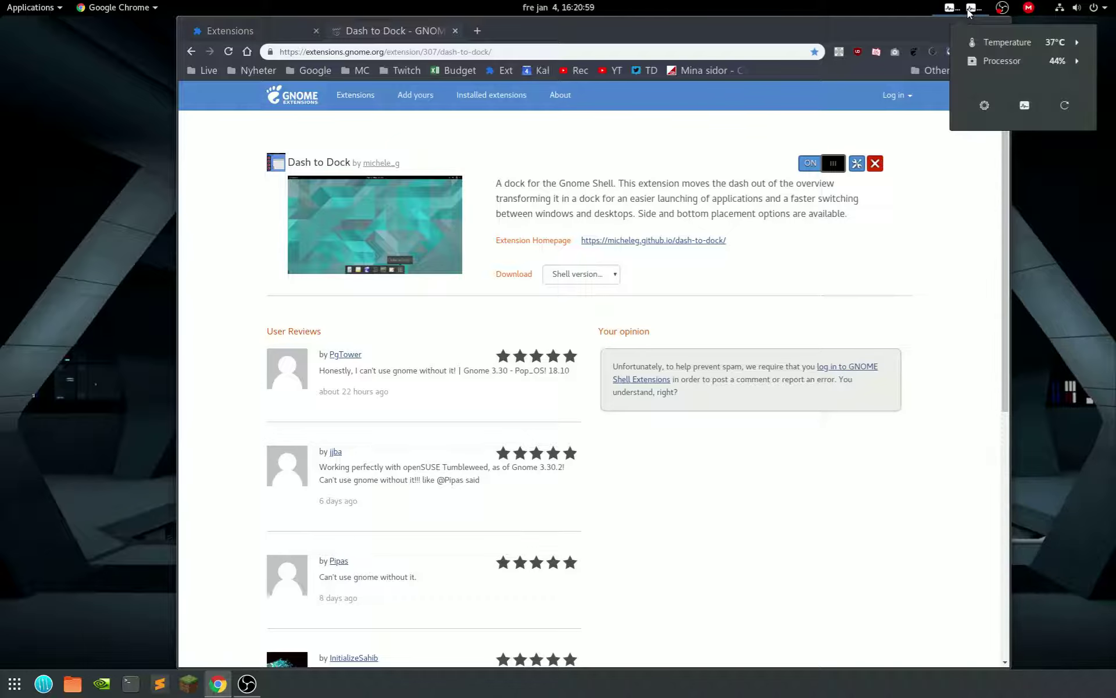
{"action": "left_click", "coordinate": [994, 42]}
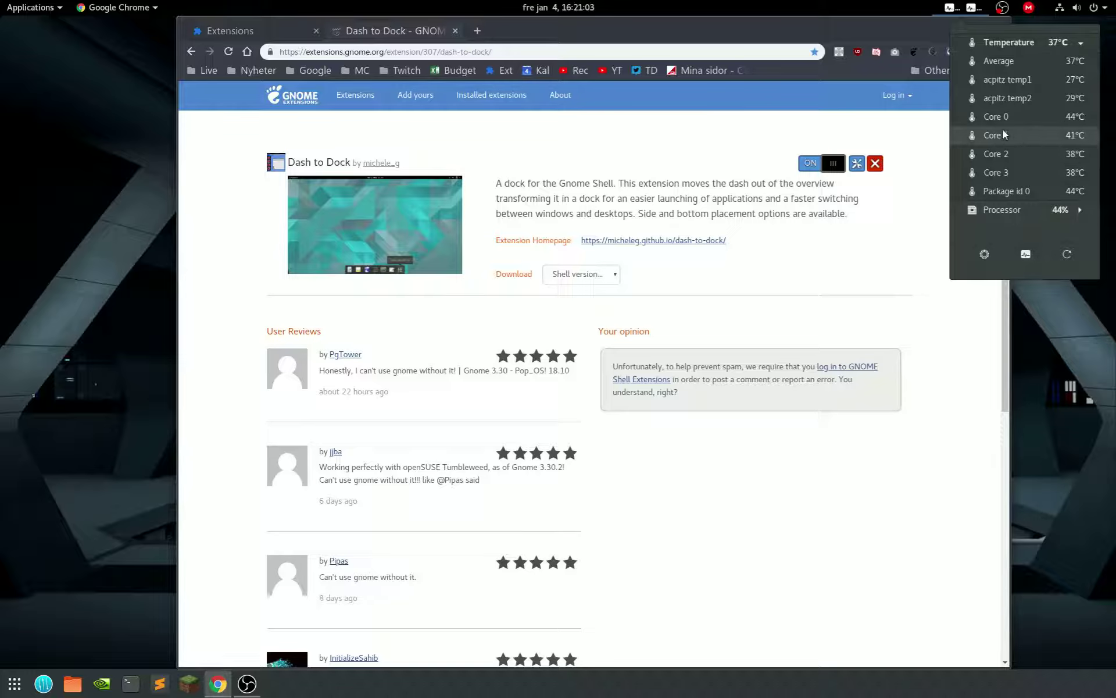
{"action": "left_click", "coordinate": [993, 40]}
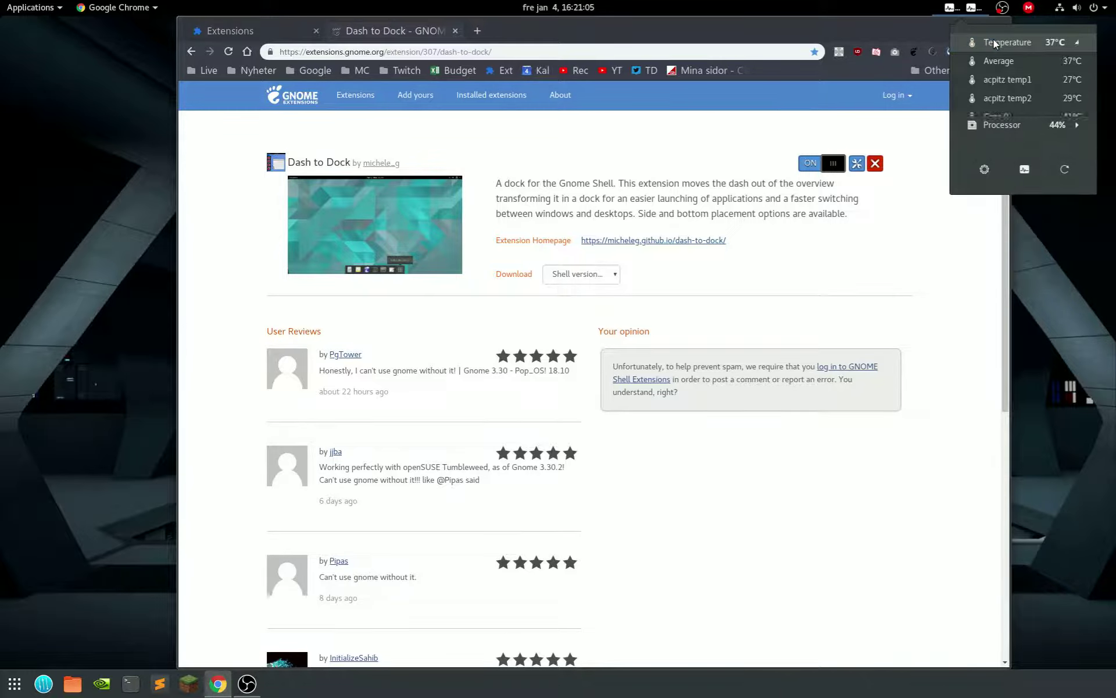
{"action": "left_click", "coordinate": [996, 58]}
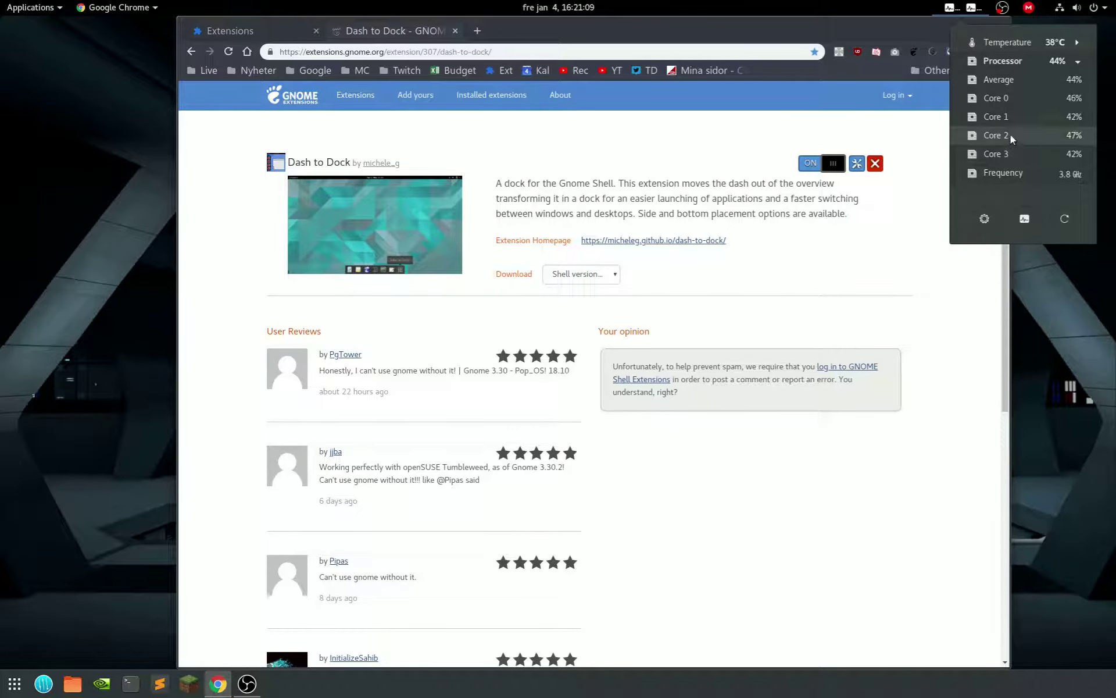
{"action": "left_click", "coordinate": [972, 12]}
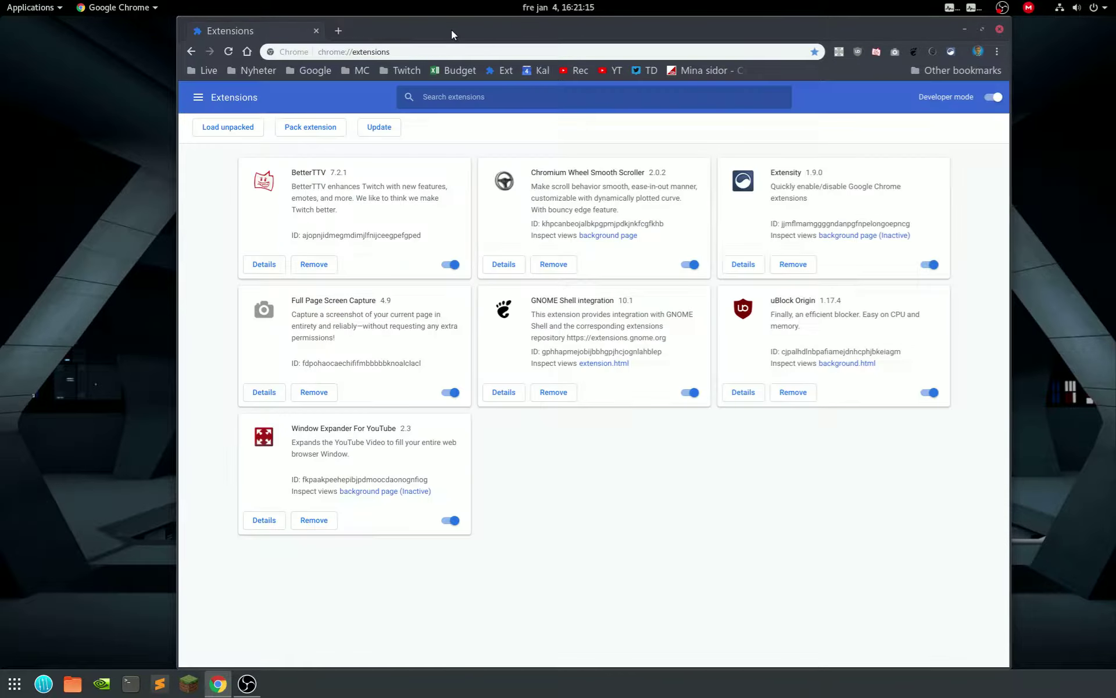
{"action": "left_click", "coordinate": [455, 30]}
Open the options of Window Expander For YouTube from its details and review the available quality levels, keeping 1080p
{"action": "left_click", "coordinate": [266, 523]}
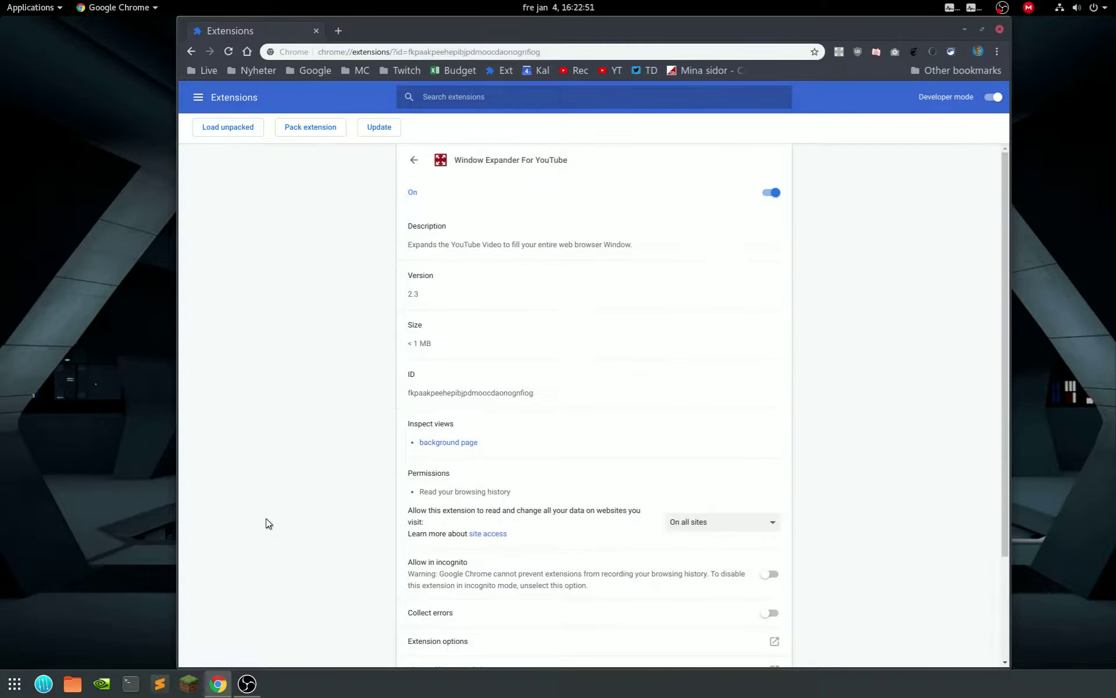
{"action": "scroll", "coordinate": [283, 518], "scroll_direction": "down", "scroll_amount": 4}
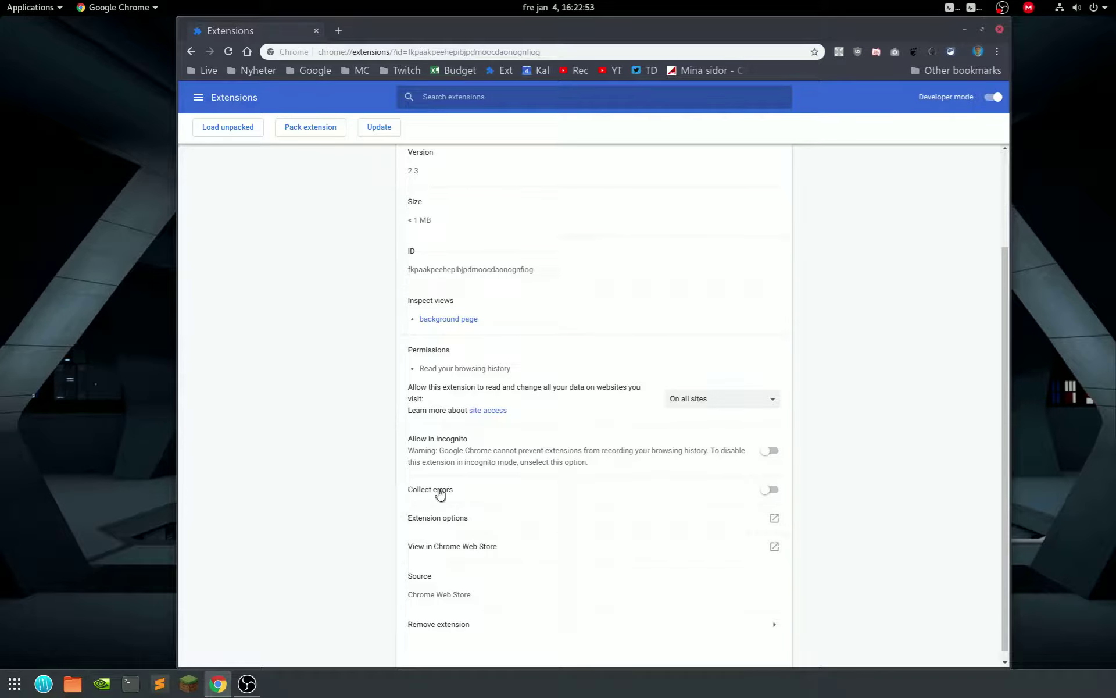
{"action": "left_click", "coordinate": [489, 524]}
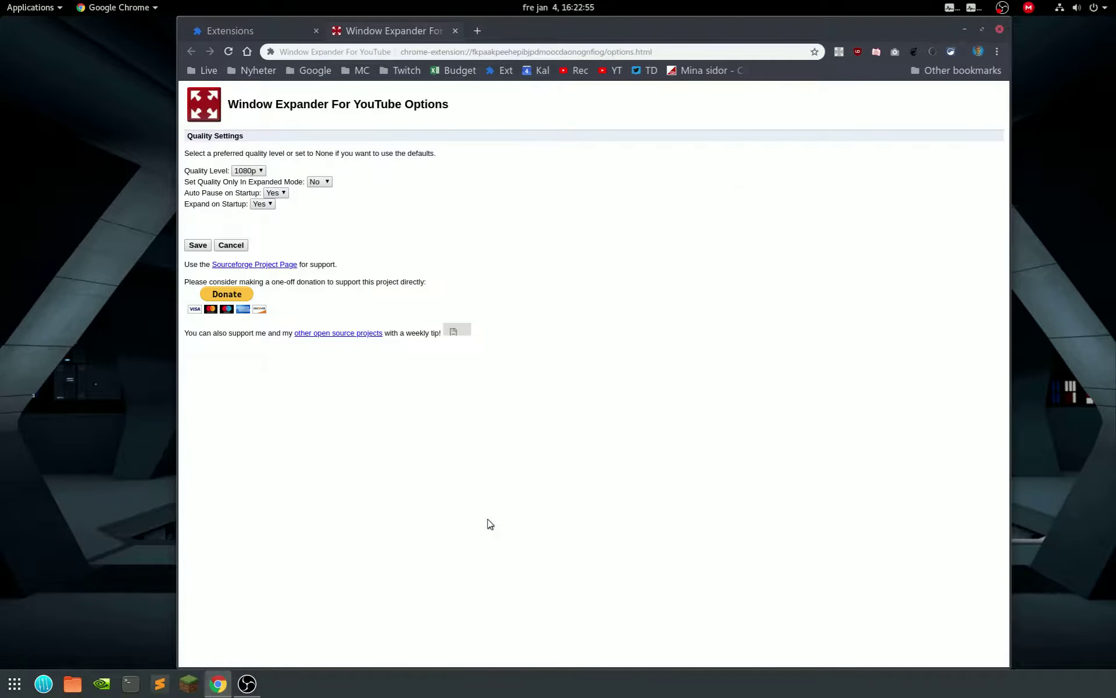
{"action": "left_click", "coordinate": [260, 171]}
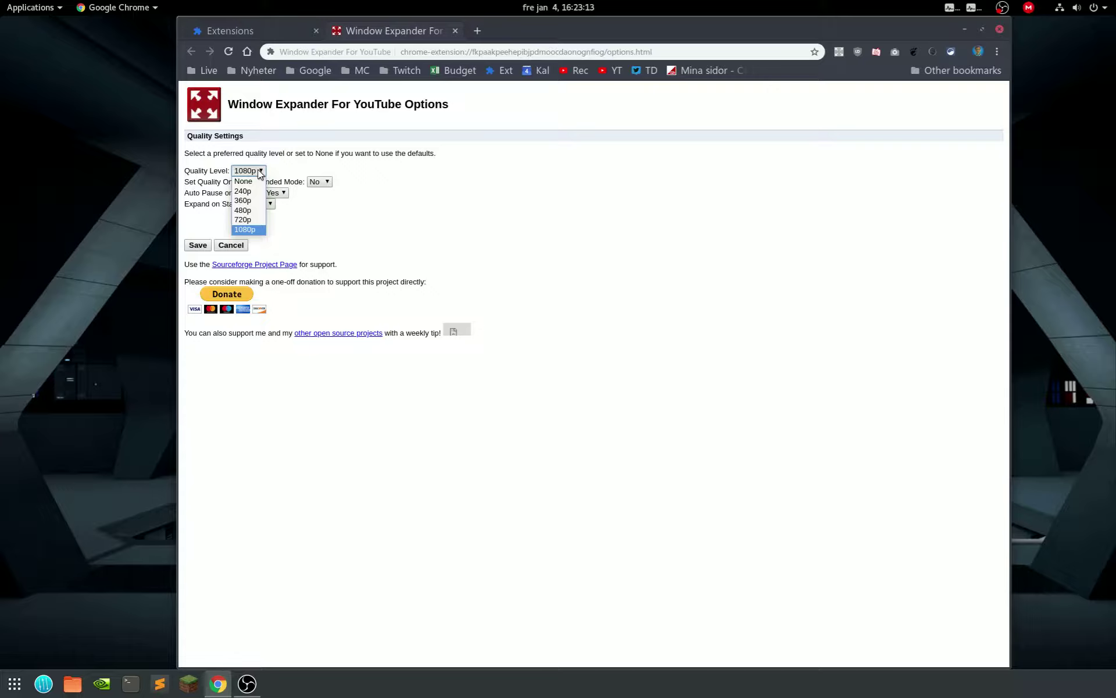
{"action": "left_click", "coordinate": [260, 174]}
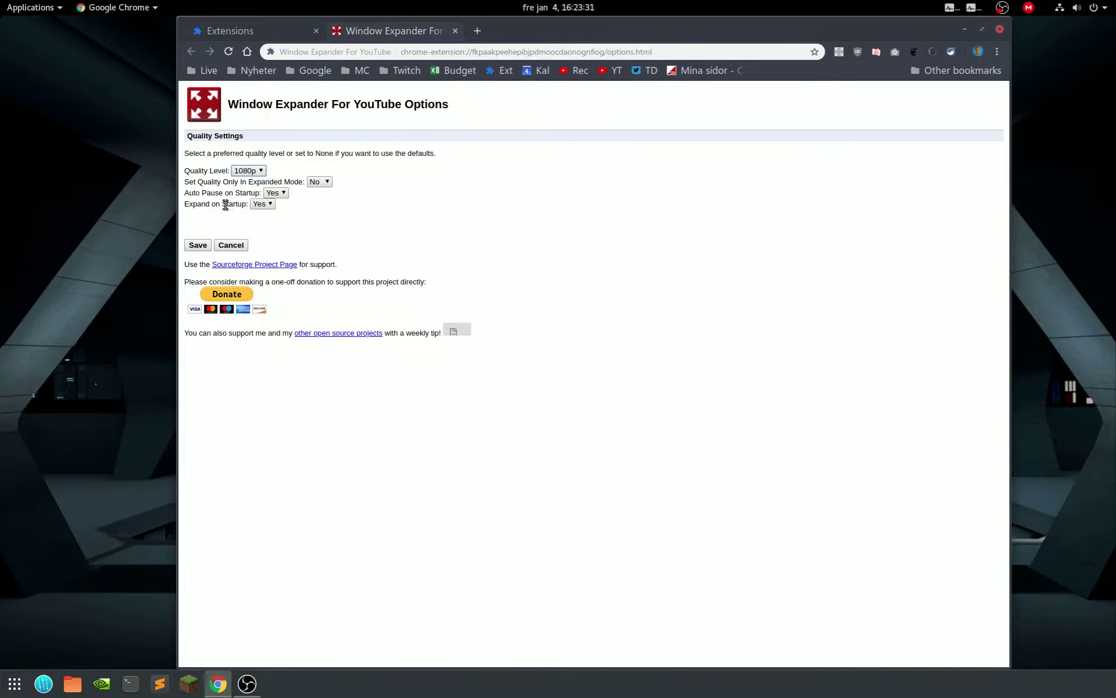
Save the Window Expander For YouTube options, close the options page, and go back to the full extensions list
{"action": "left_click", "coordinate": [197, 246]}
{"action": "left_click", "coordinate": [455, 30]}
{"action": "scroll", "coordinate": [483, 244], "scroll_direction": "up", "scroll_amount": 3}
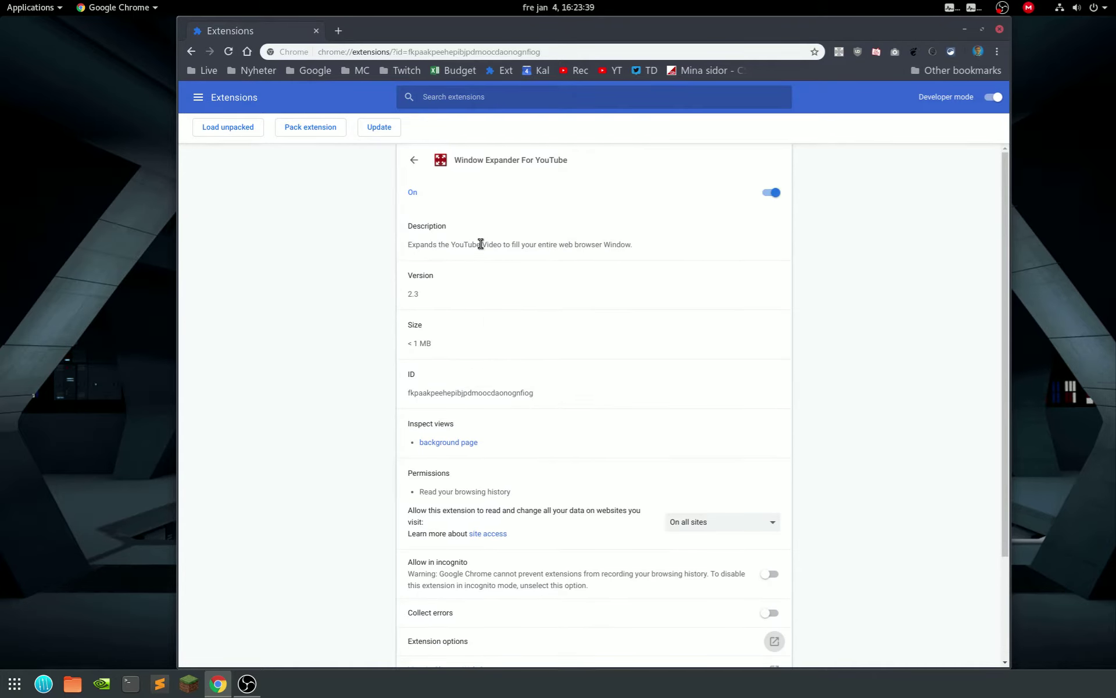
{"action": "left_click", "coordinate": [414, 160]}
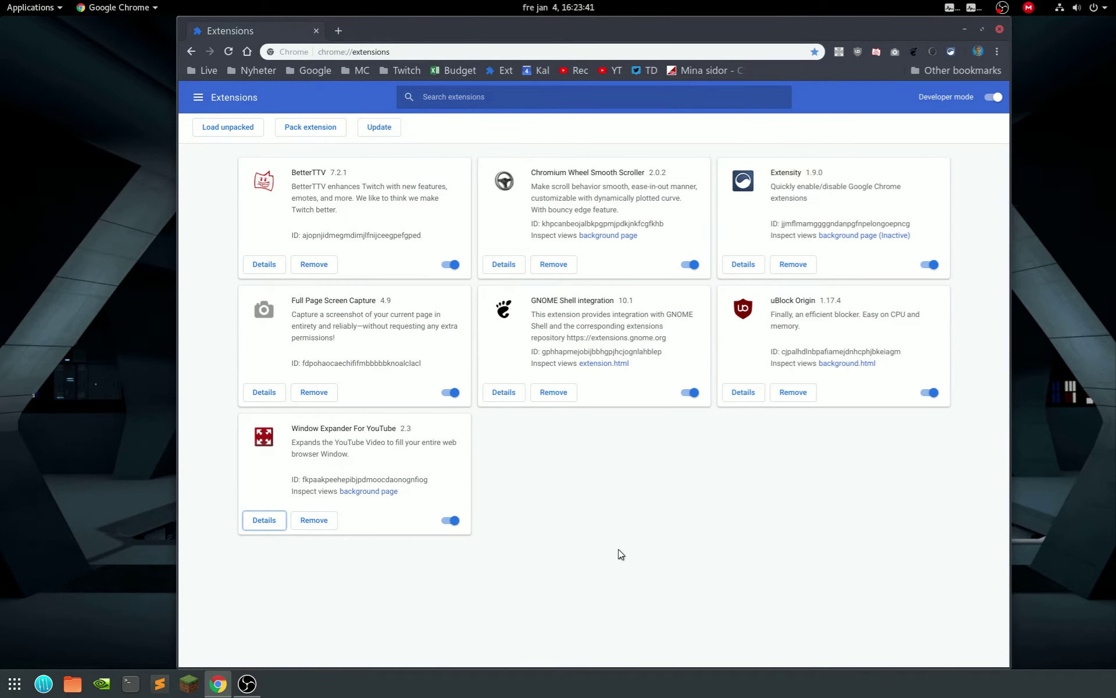